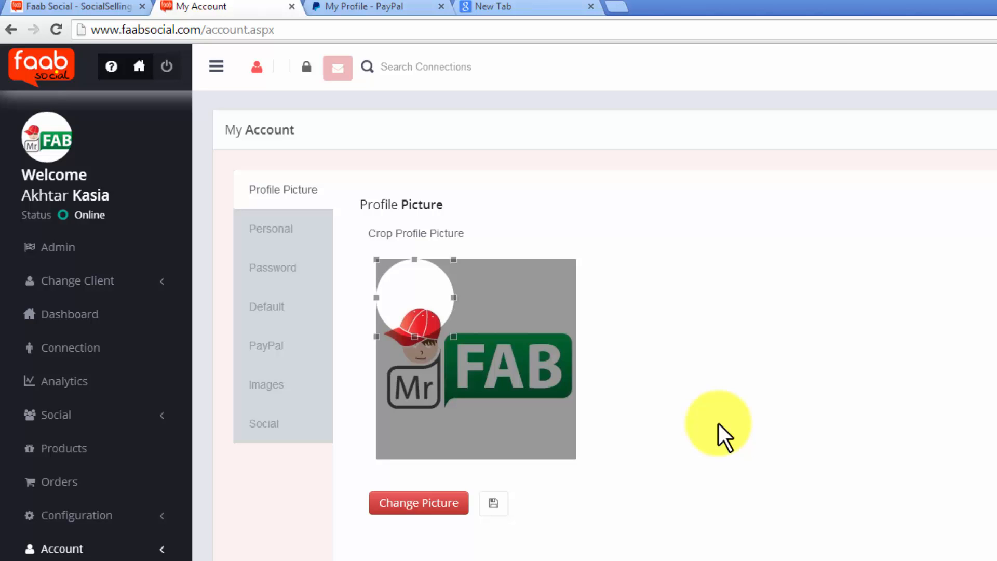
# Show the Personal Detail form with name, birth date, company and address fields in My Account
pyautogui.click(267, 234)
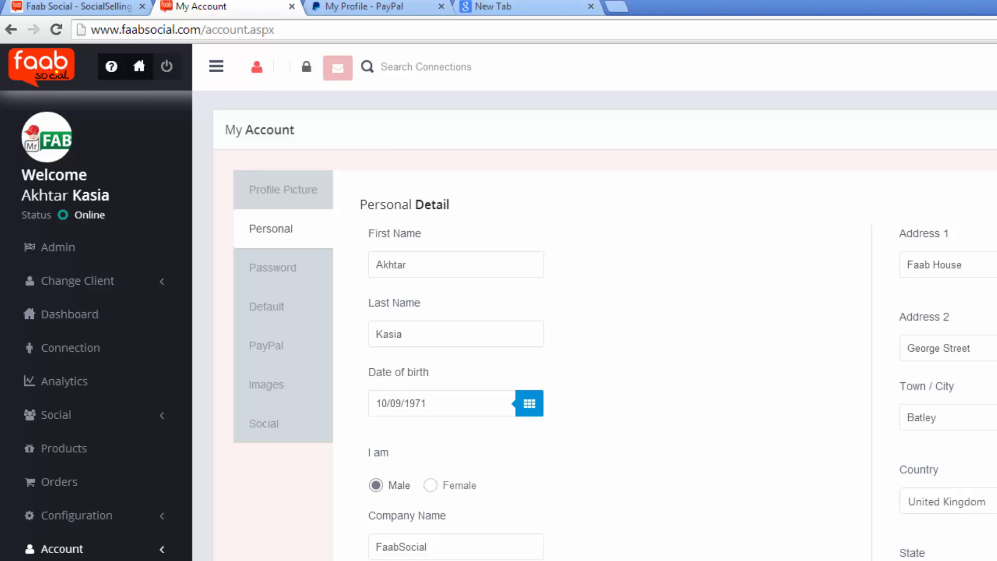
# Go past the Personal and Password forms to Default Setting: United Kingdom, GBP, dd/mm/yyyy, Dublin/Edinburgh
pyautogui.click(423, 270)
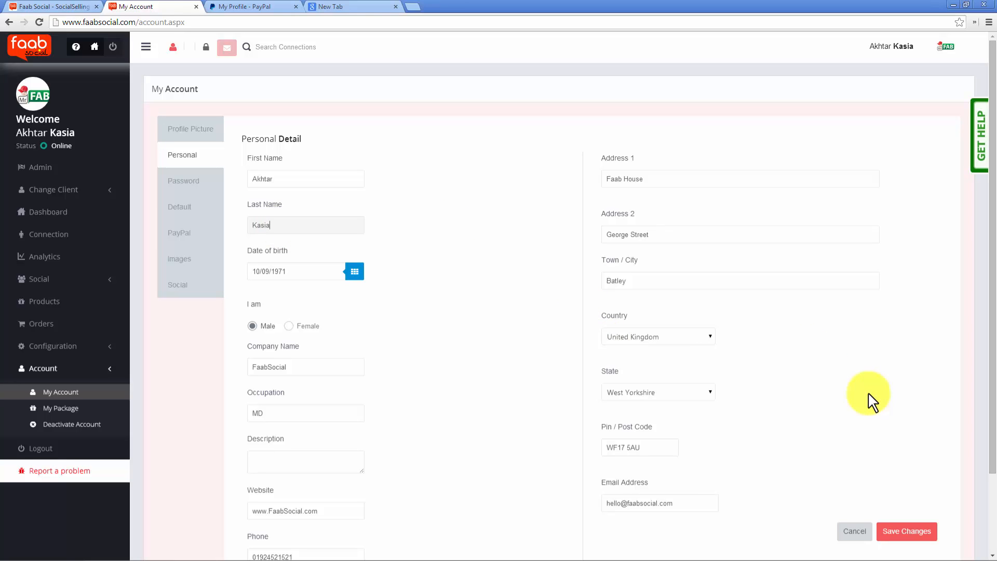
pyautogui.click(185, 194)
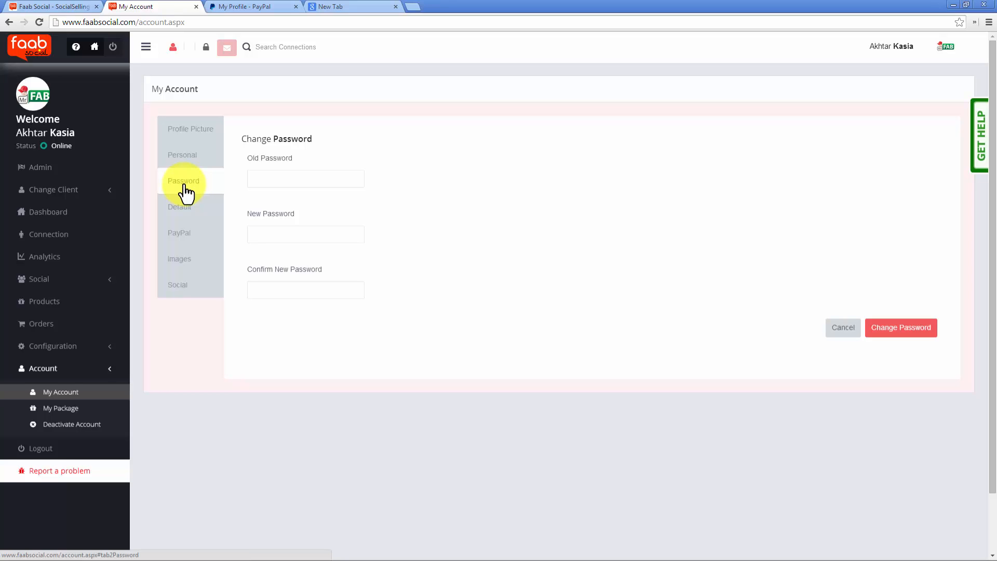
pyautogui.click(180, 215)
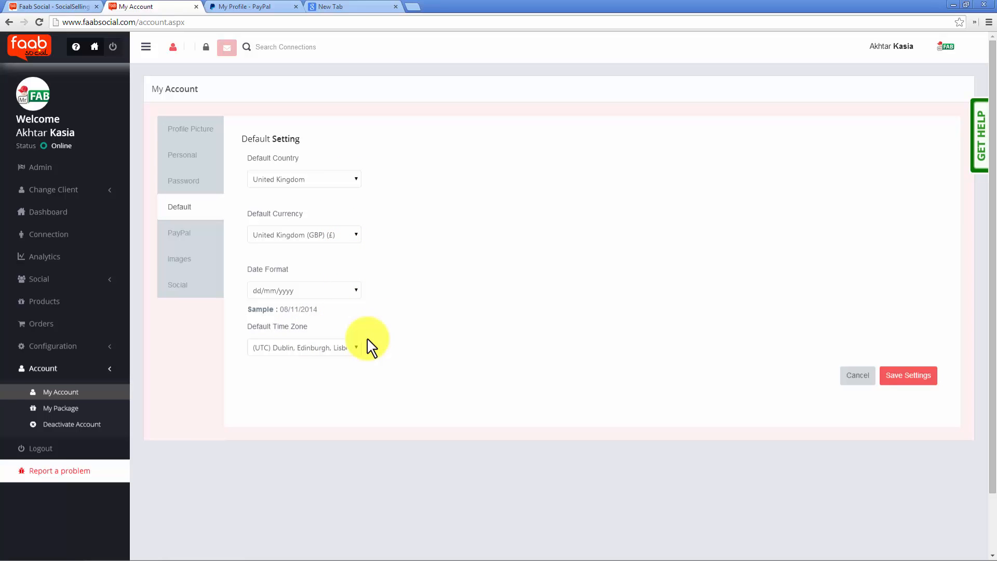
# Bring up the PayPal settings and open PayPal's API credentials guide in a new tab
pyautogui.click(182, 235)
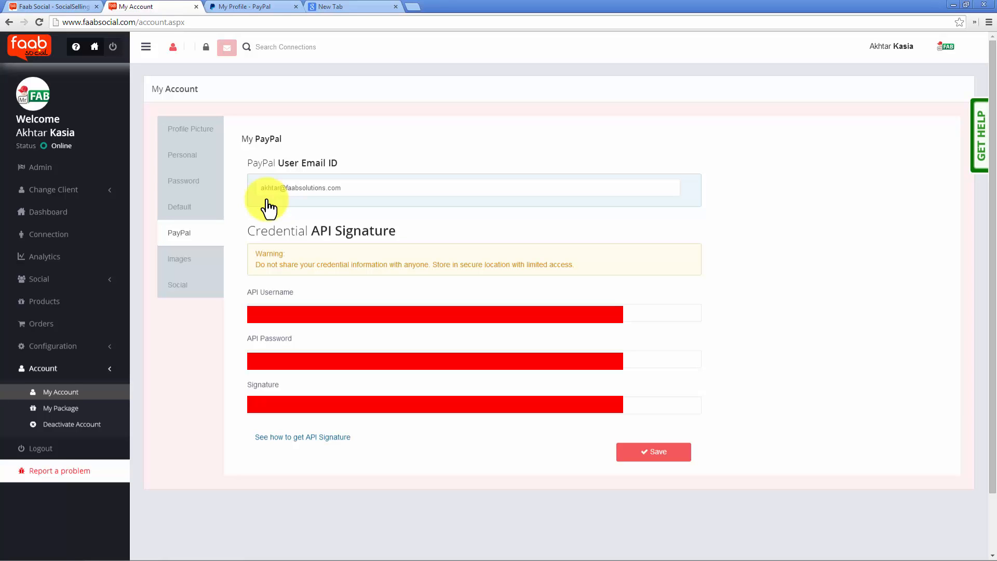
pyautogui.click(277, 446)
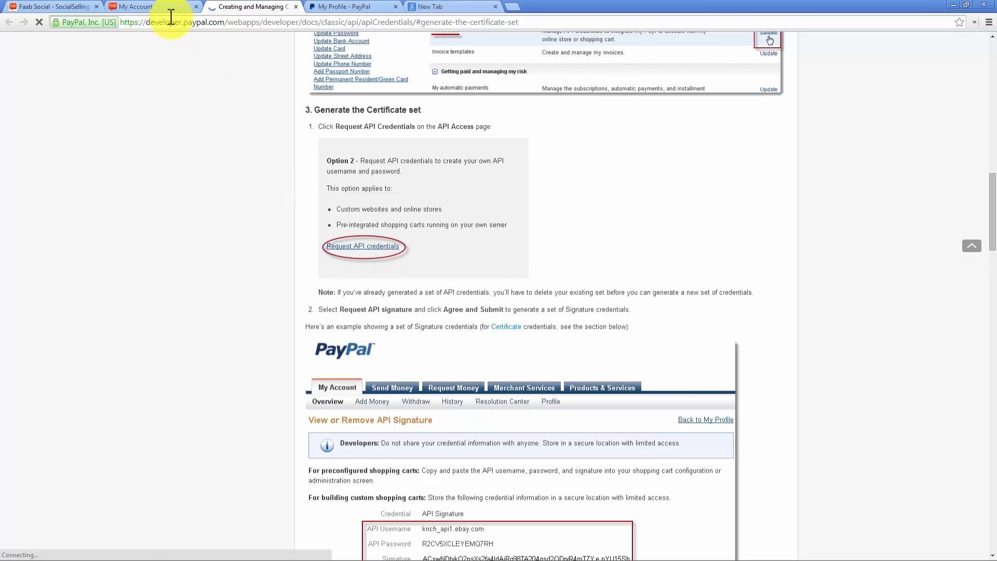
# Open PayPal's API Access page from My Profile, then return to Faab Social's PayPal settings
pyautogui.click(332, 7)
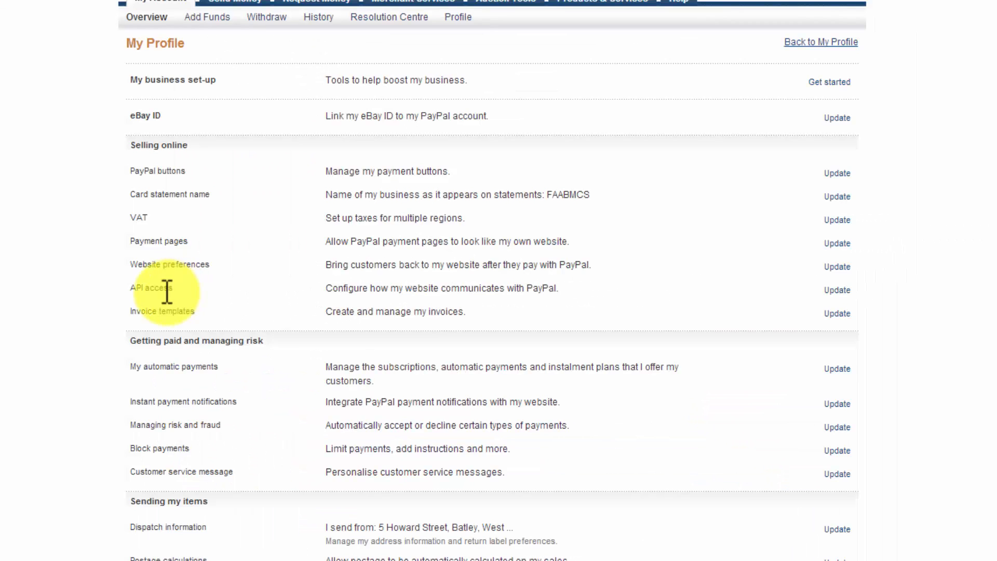
pyautogui.moveTo(159, 289); pyautogui.dragTo(132, 288)
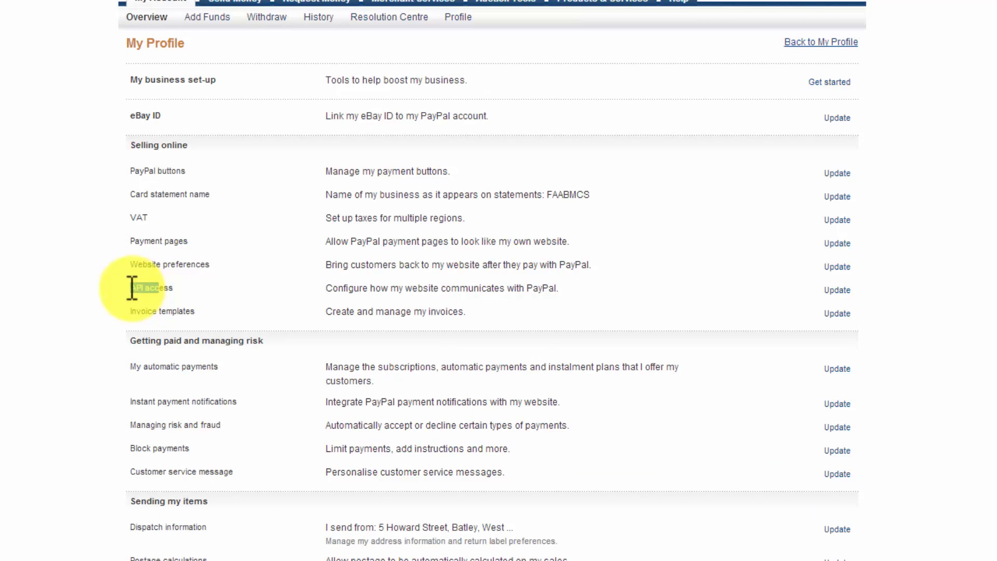
pyautogui.click(837, 291)
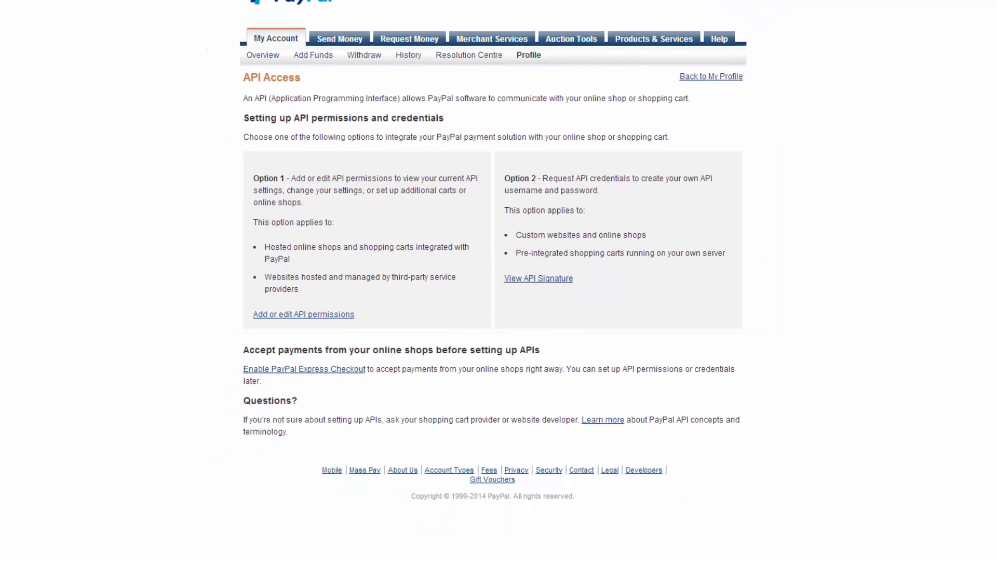
pyautogui.click(167, 4)
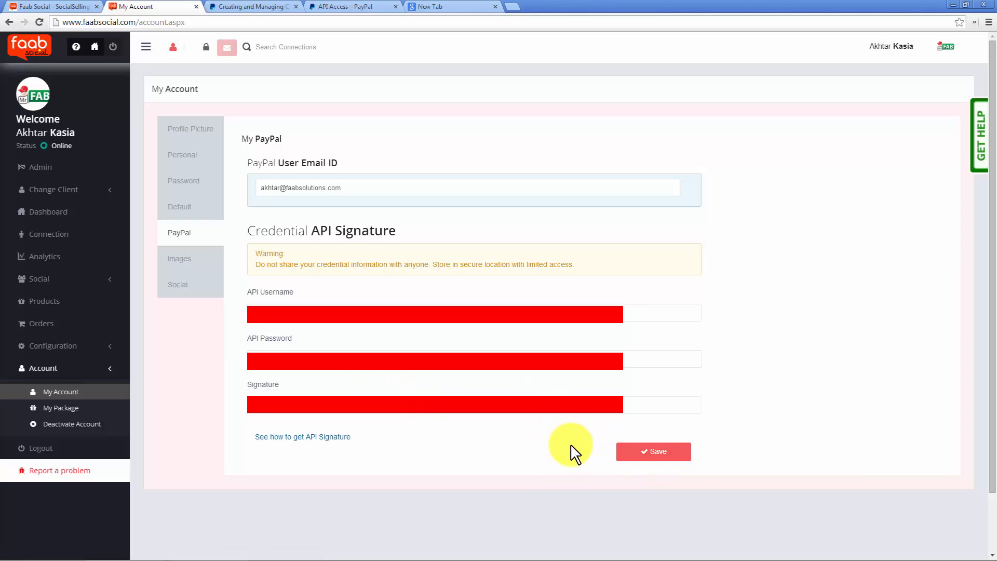
# Move from the shop Images section to the Social Media section offering Twitter, Facebook and LinkedIn
pyautogui.click(186, 268)
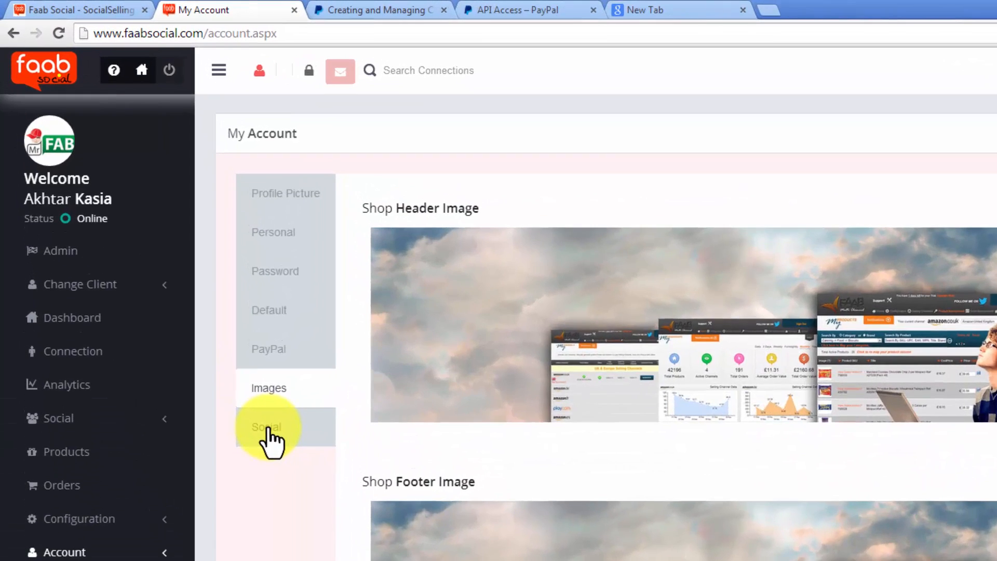
pyautogui.click(178, 285)
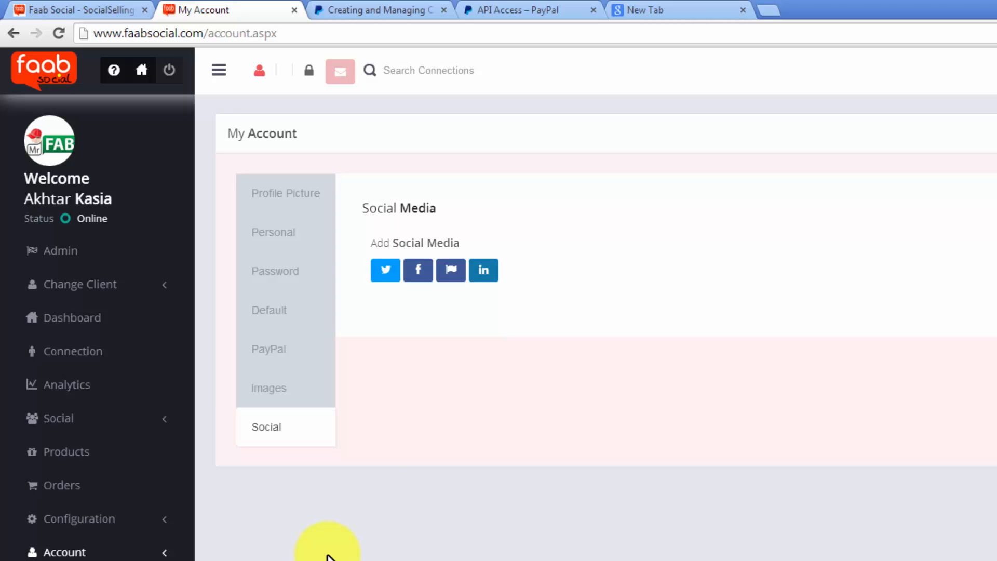
# Connect a Twitter account by signing in with its username and password and authorising Faab Social
pyautogui.click(386, 270)
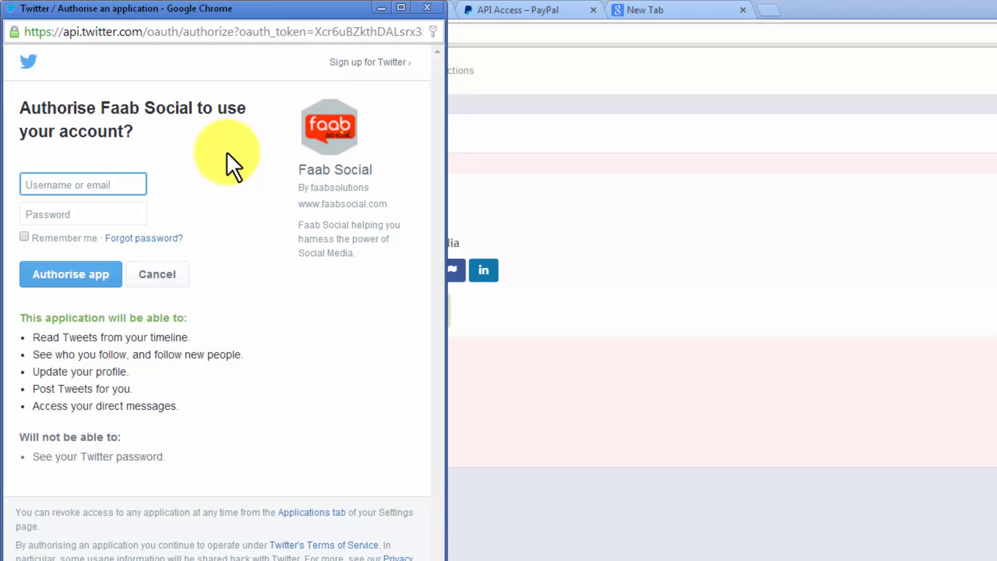
pyautogui.write('ak')
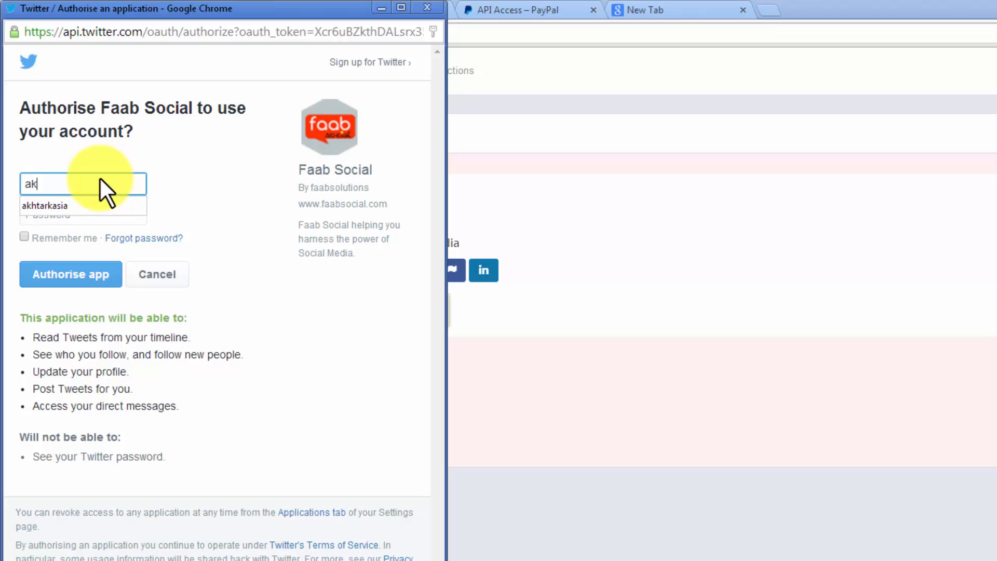
pyautogui.write('htarkasia')
pyautogui.click(55, 205)
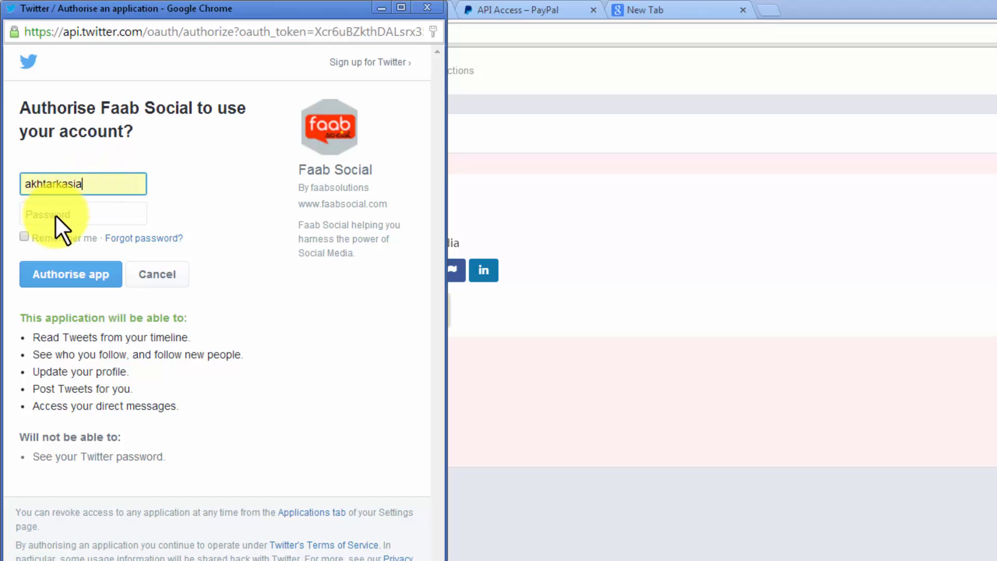
pyautogui.click(55, 215)
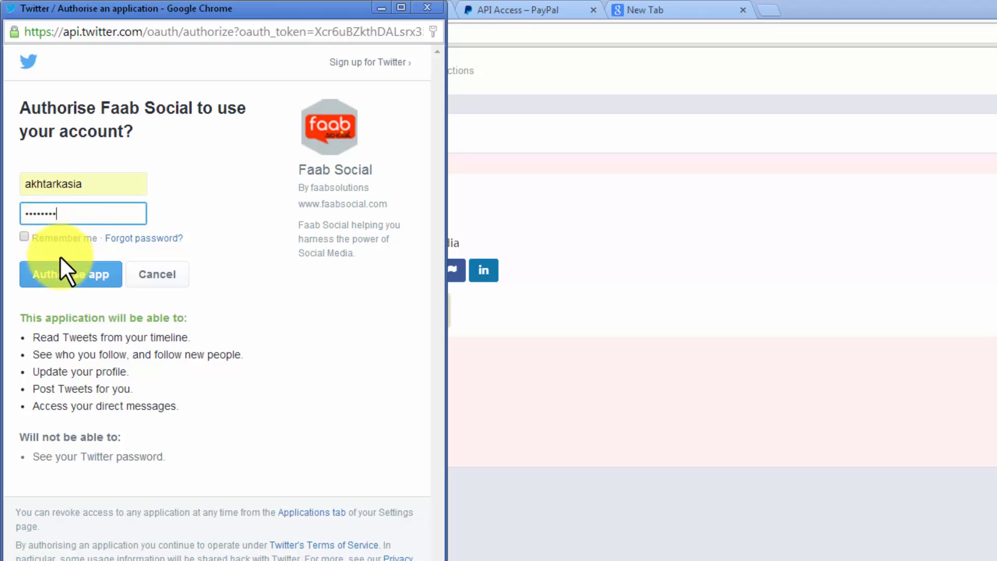
pyautogui.click(63, 275)
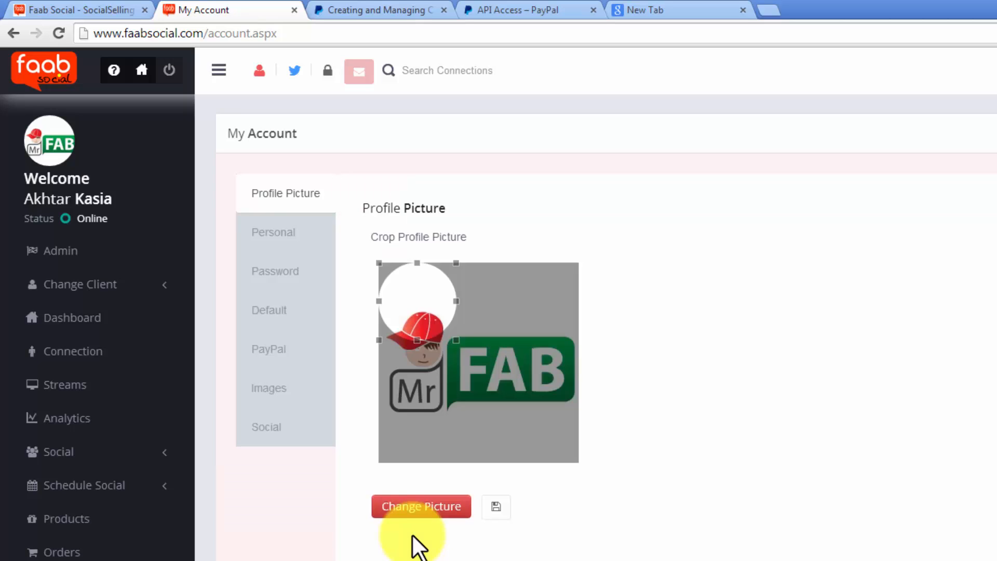
# Link a Facebook profile from the Social Media section alongside the Twitter profile
pyautogui.click(267, 434)
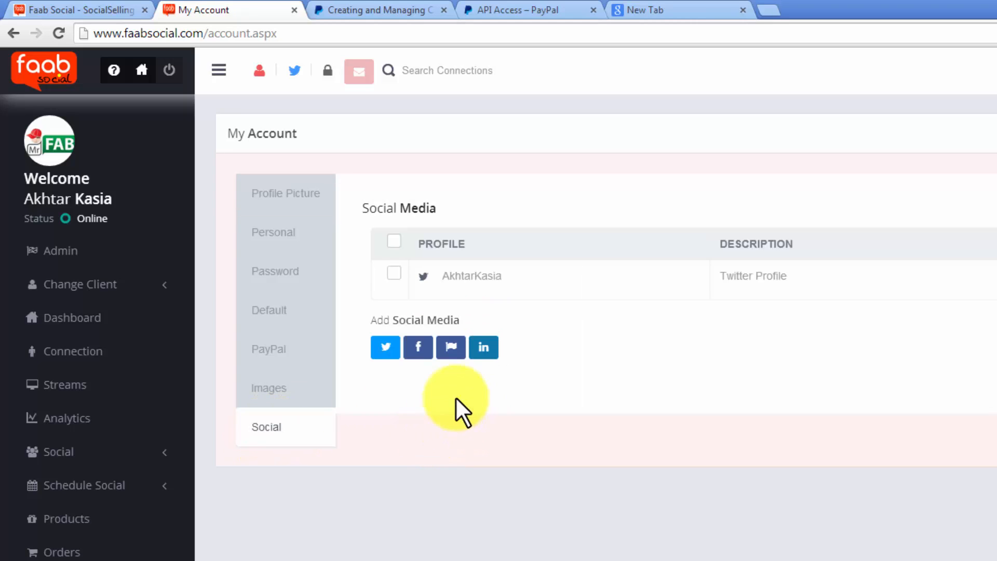
pyautogui.click(418, 354)
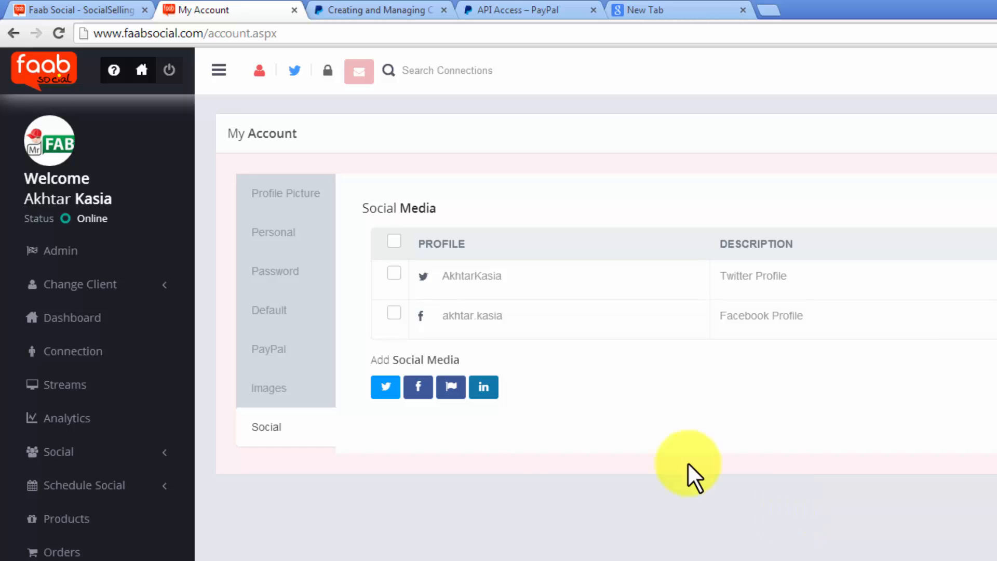
# Add the Bedzonline page from the Add Facebook Pages list to the connected accounts
pyautogui.click(450, 387)
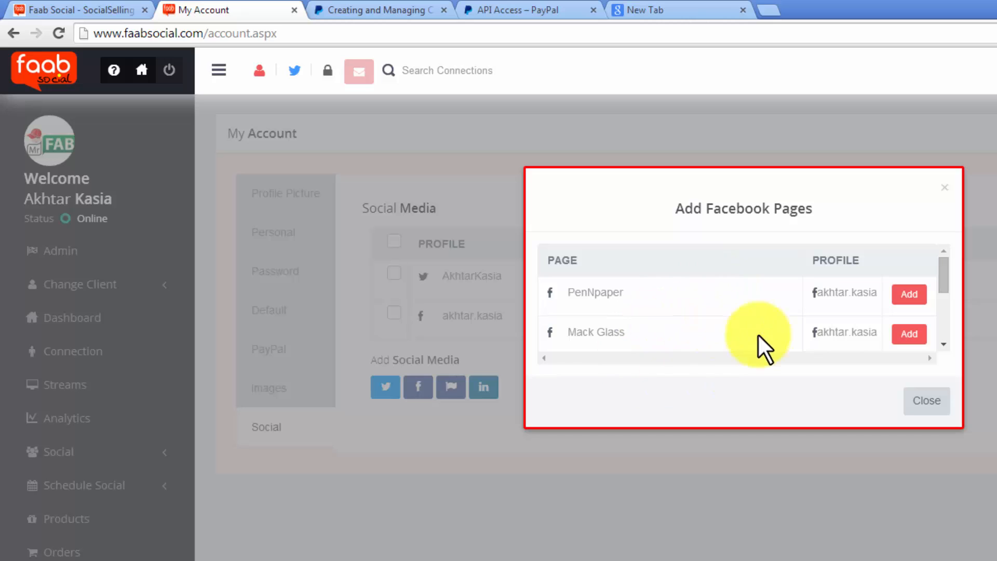
pyautogui.click(944, 341)
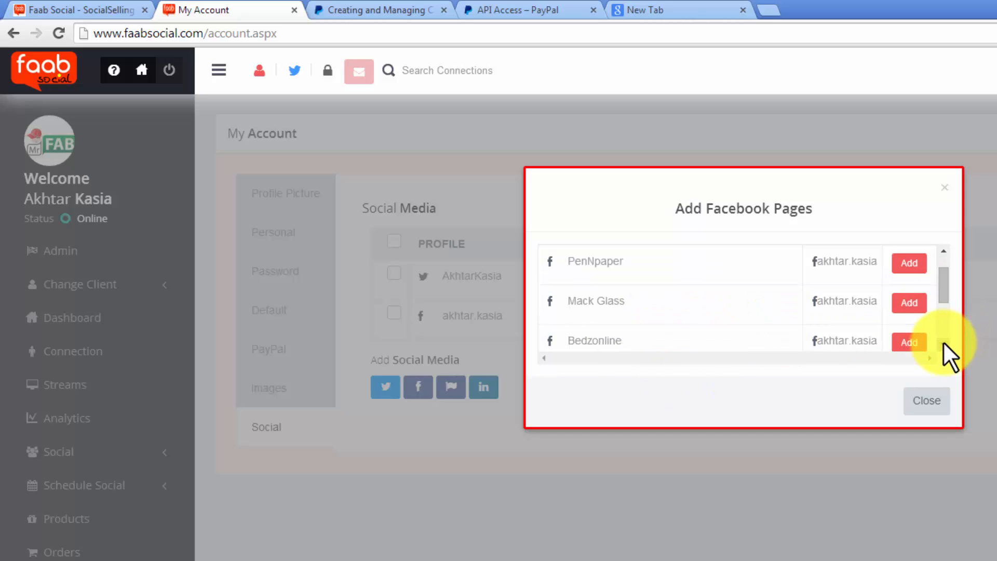
pyautogui.click(943, 341)
pyautogui.click(944, 341)
pyautogui.click(943, 341)
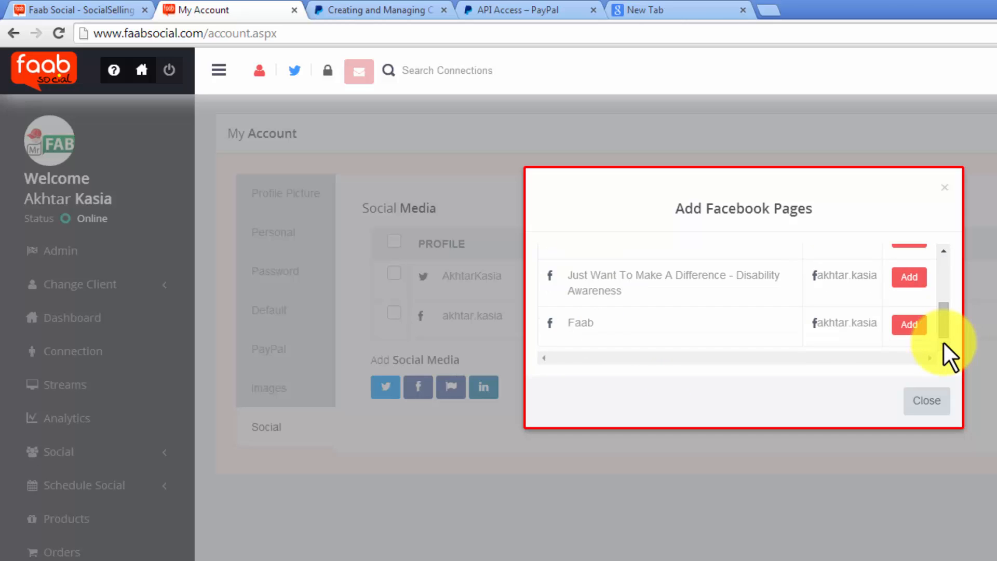
pyautogui.moveTo(945, 322); pyautogui.dragTo(943, 304)
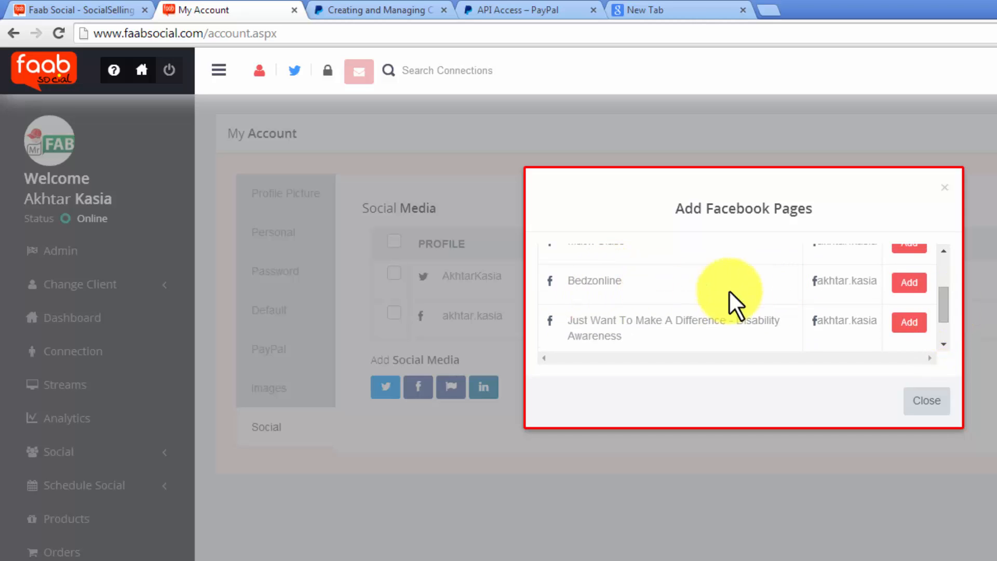
pyautogui.click(910, 284)
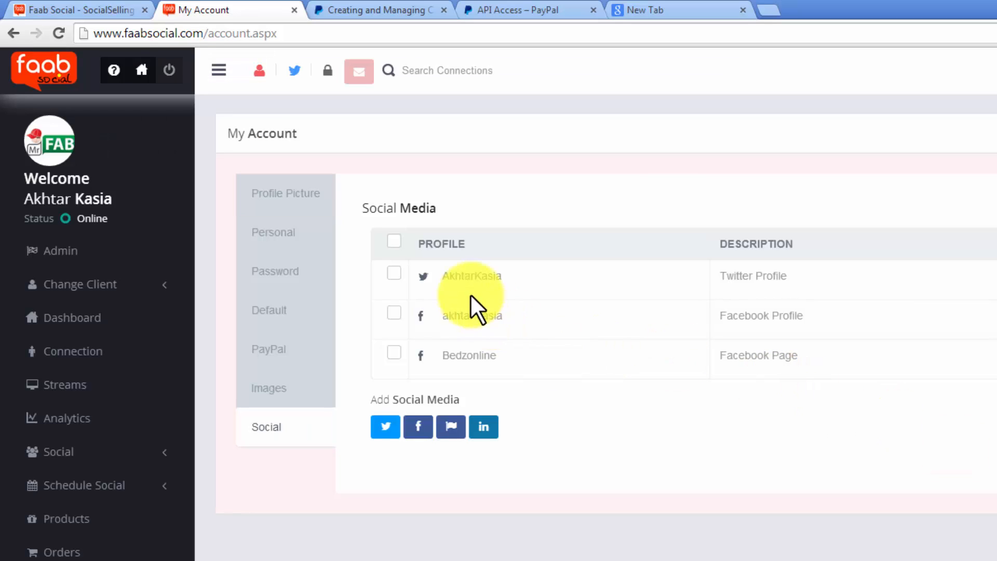
pyautogui.moveTo(492, 274); pyautogui.dragTo(442, 273)
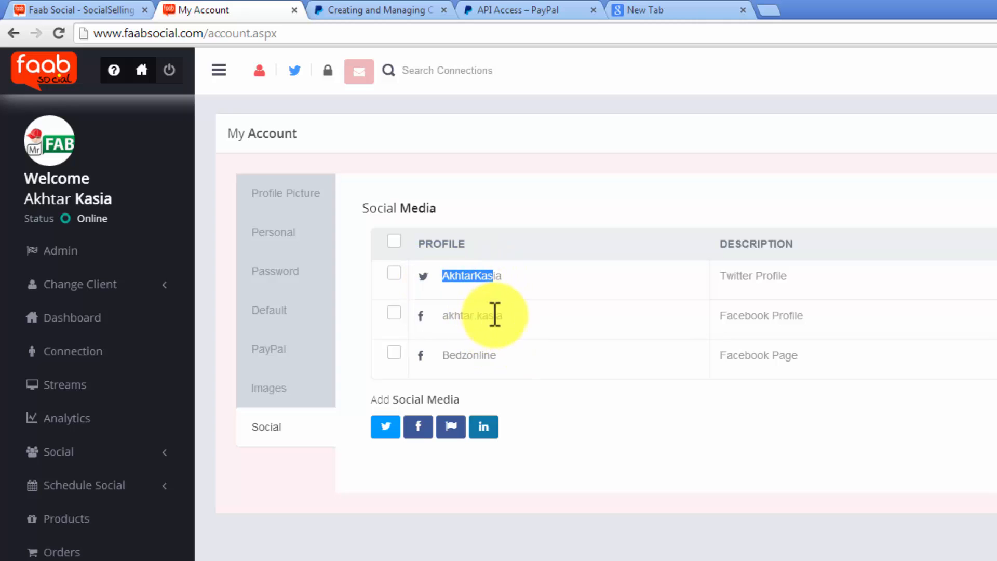
pyautogui.moveTo(495, 315); pyautogui.dragTo(434, 311)
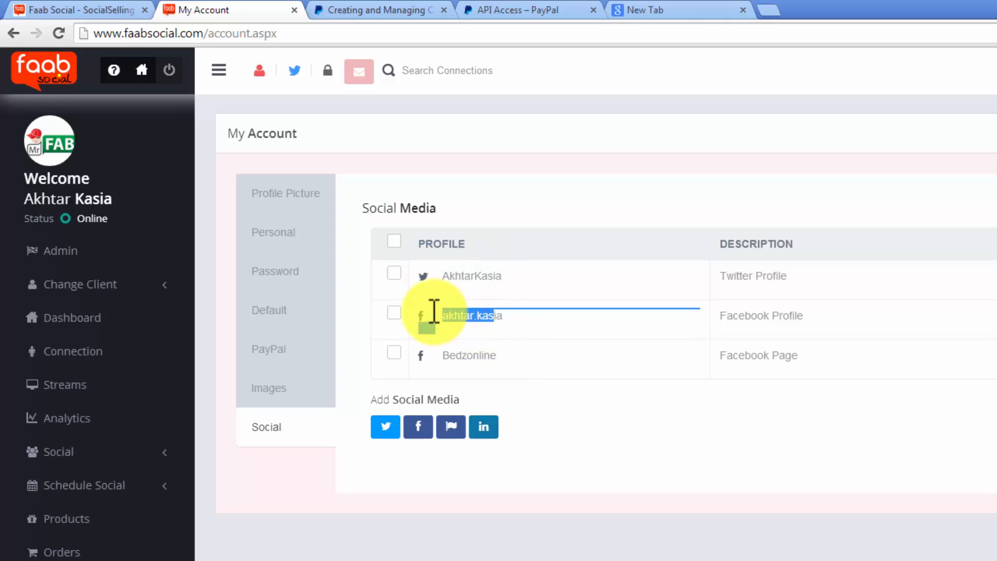
pyautogui.click(763, 311)
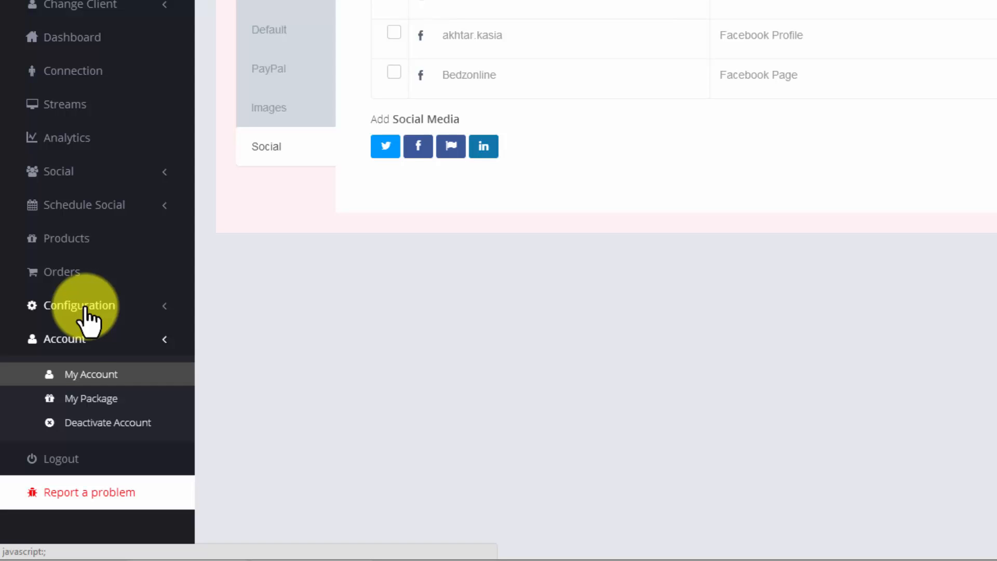
# Open Configuration > Product Feed and start a new Desktop Feeds upload setup
pyautogui.click(89, 314)
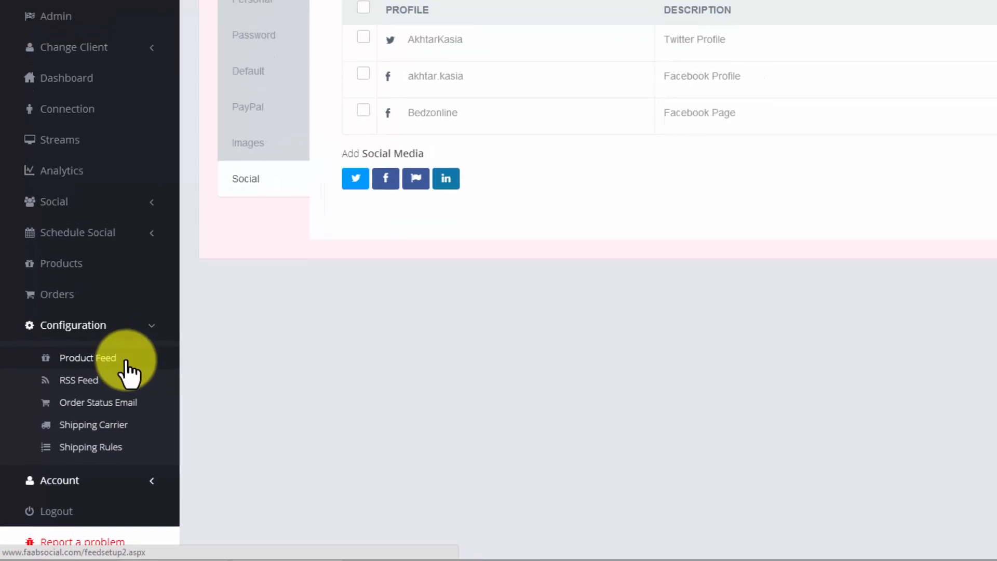
pyautogui.click(126, 363)
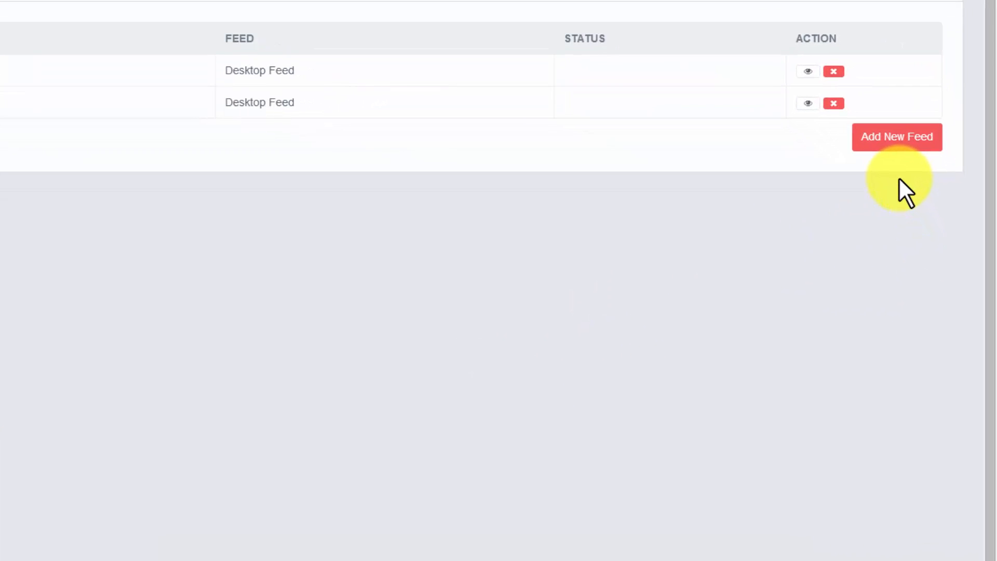
pyautogui.click(897, 138)
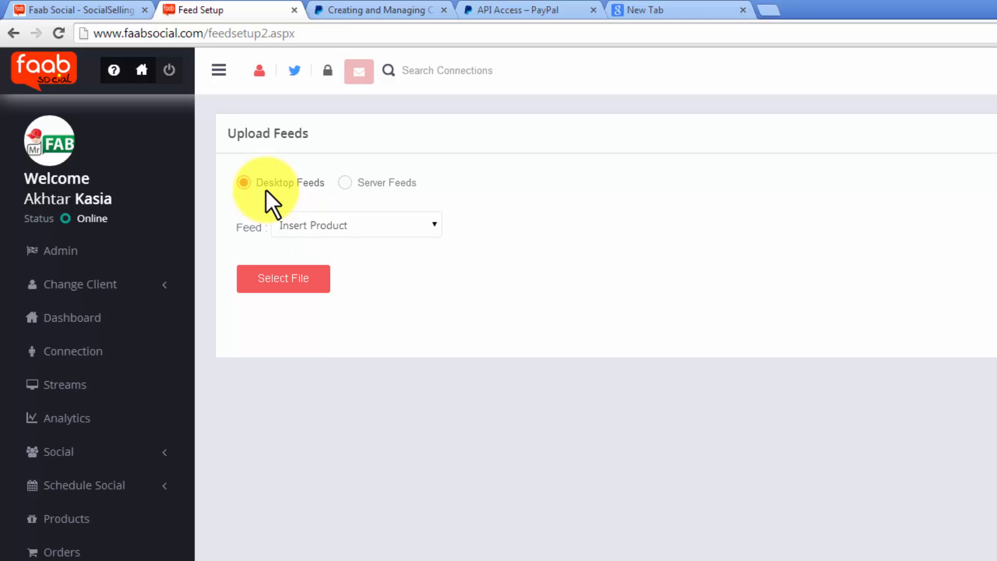
pyautogui.click(345, 183)
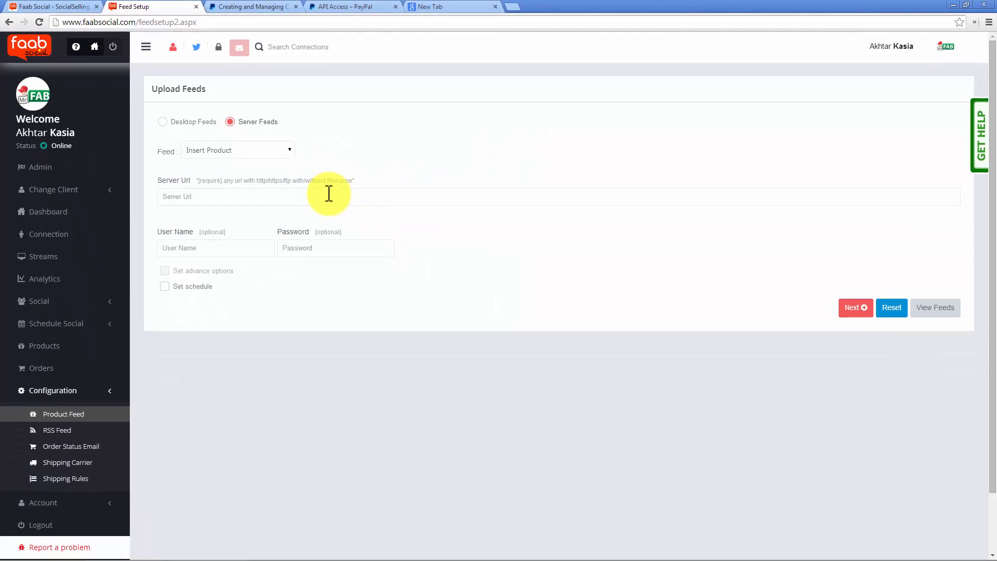
pyautogui.click(440, 6)
pyautogui.click(222, 18)
pyautogui.hotkey('ctrl', 'c')
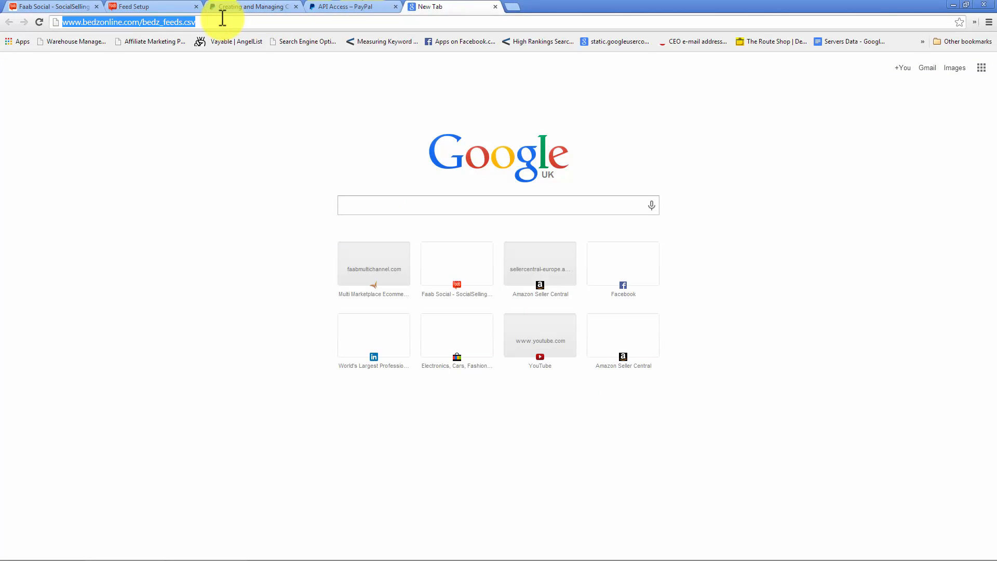
pyautogui.click(124, 7)
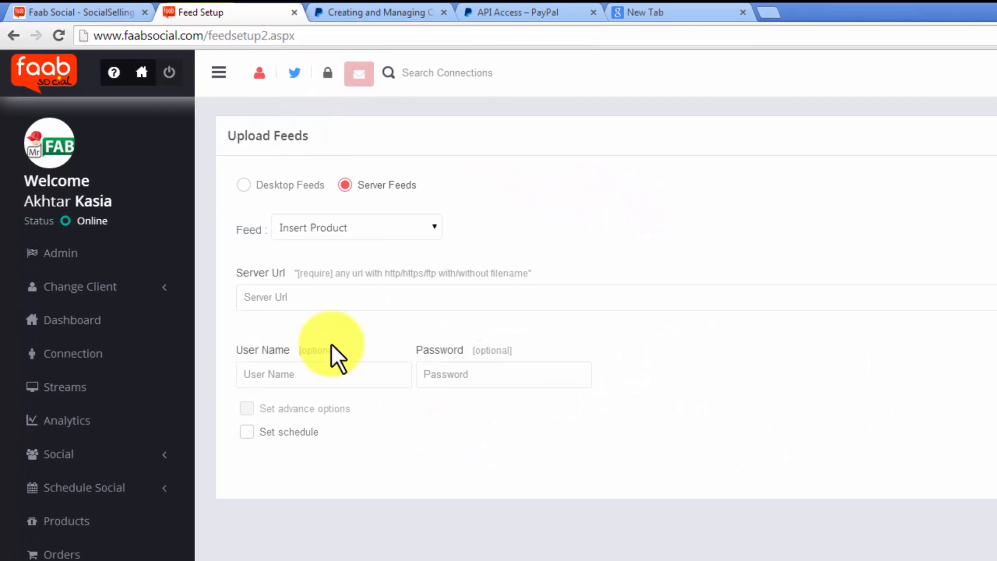
pyautogui.click(342, 293)
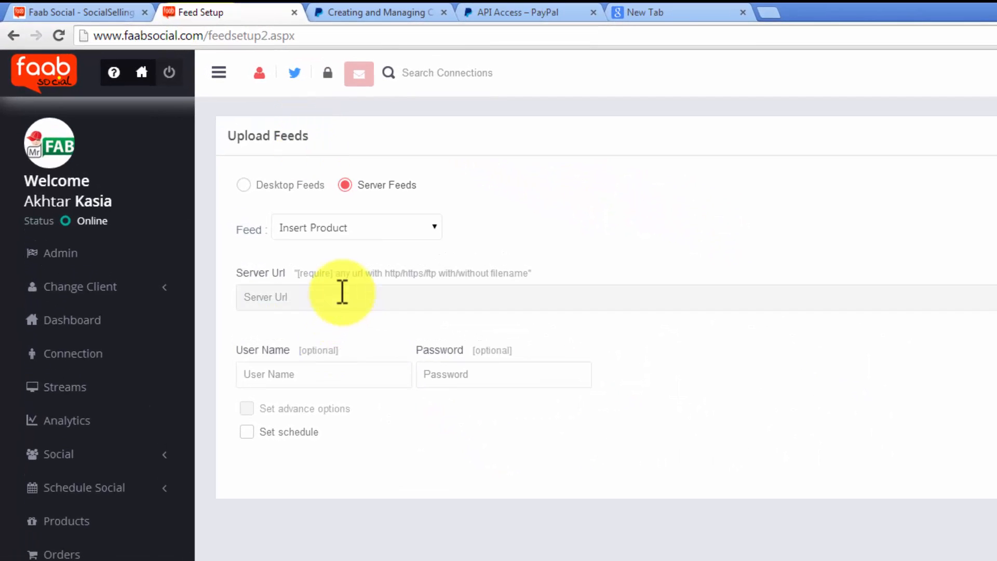
pyautogui.hotkey('ctrl', 'v')
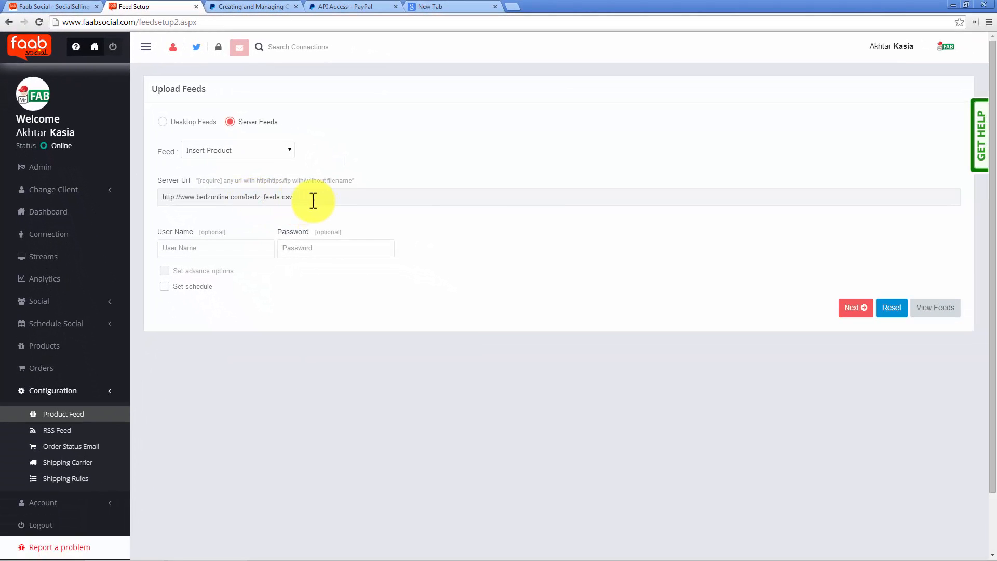
# Keep Insert Product as the feed type and continue to the column-mapping page
pyautogui.click(240, 154)
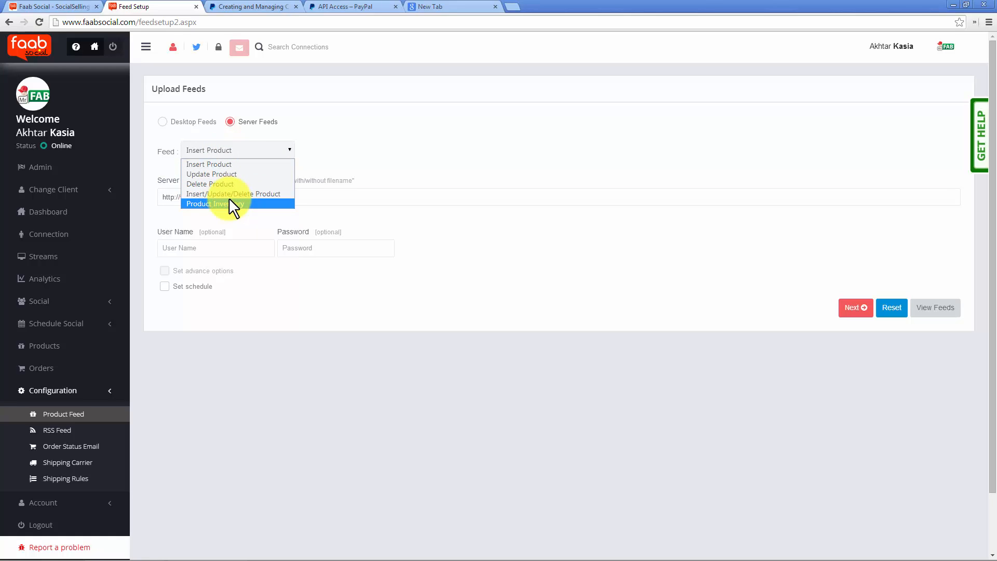
pyautogui.click(402, 149)
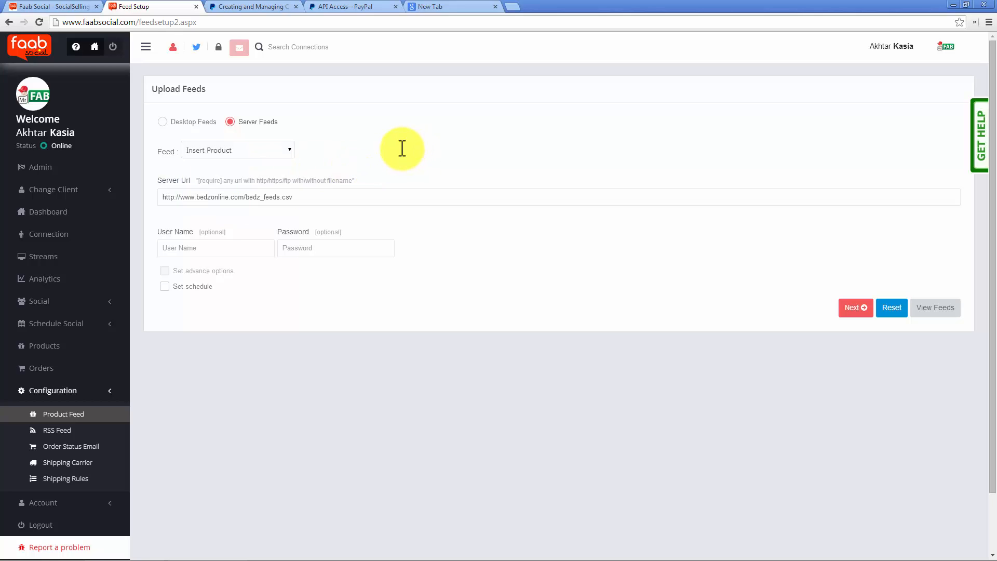
pyautogui.click(212, 248)
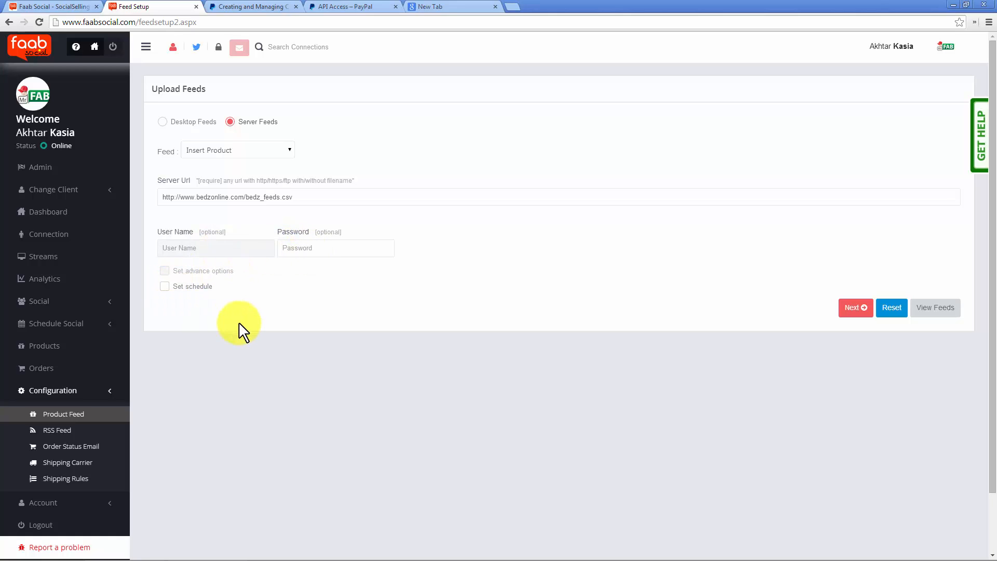
pyautogui.click(854, 308)
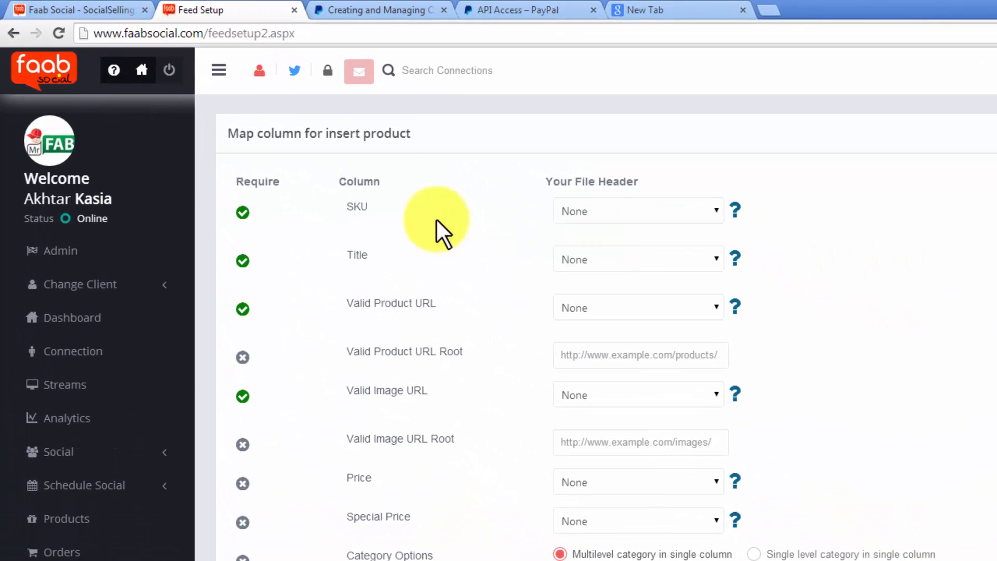
# Map SKU to the Product Id header and Title to the Title header
pyautogui.click(625, 227)
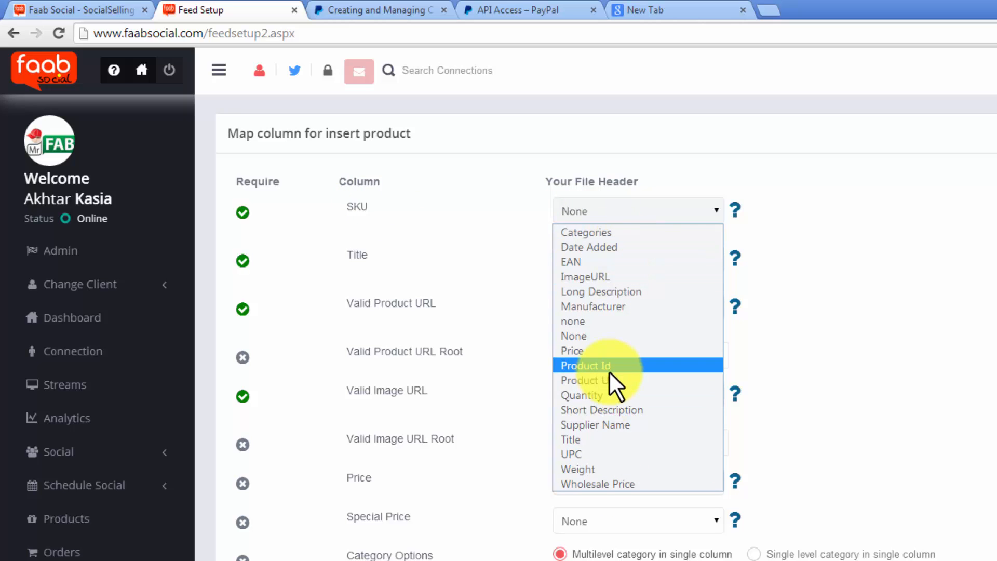
pyautogui.click(356, 214)
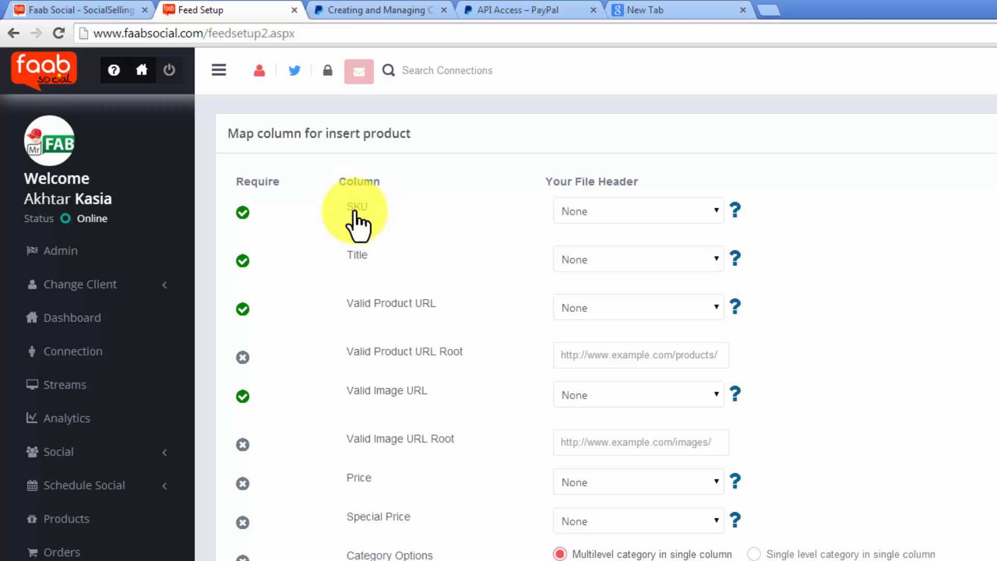
pyautogui.click(636, 222)
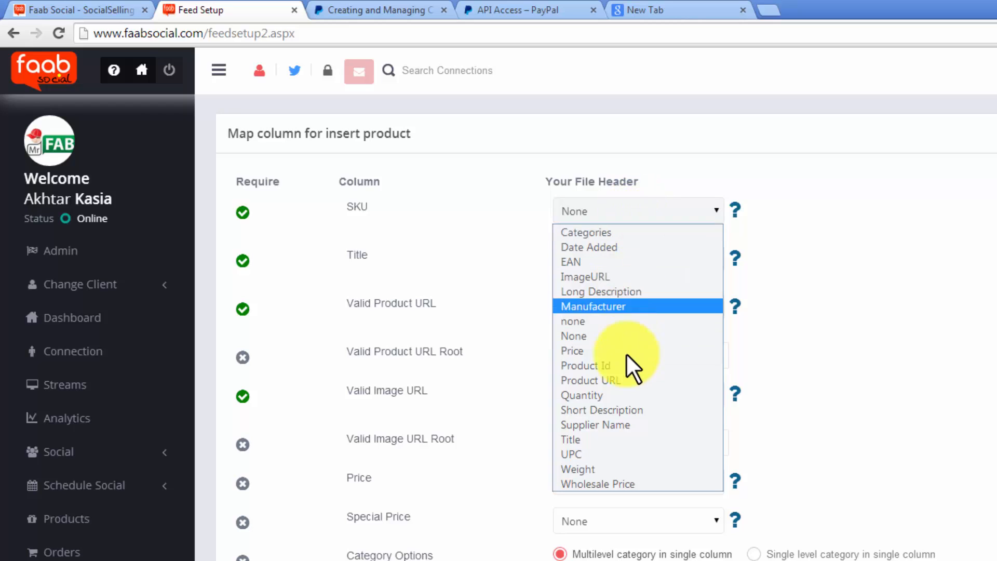
pyautogui.click(602, 365)
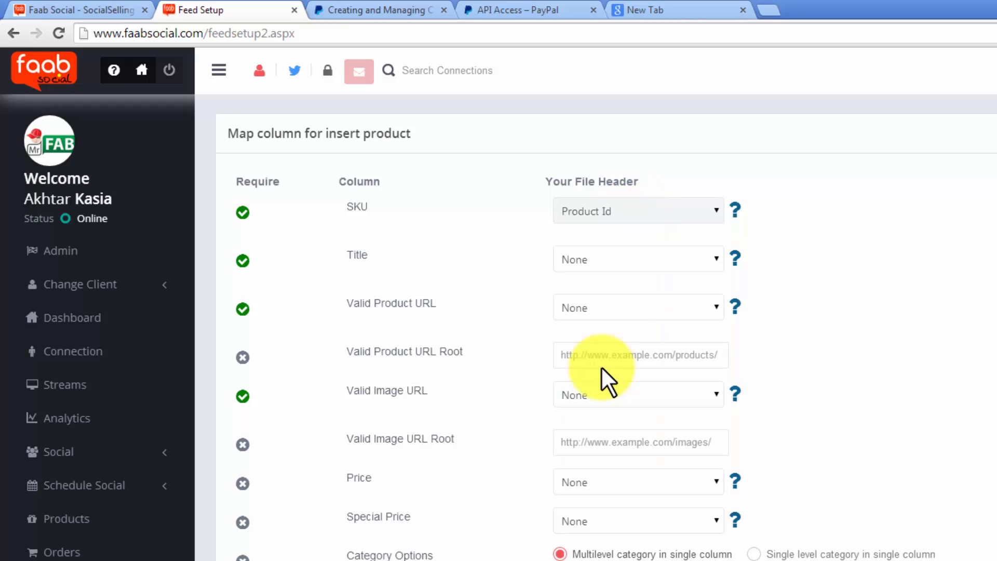
pyautogui.click(646, 275)
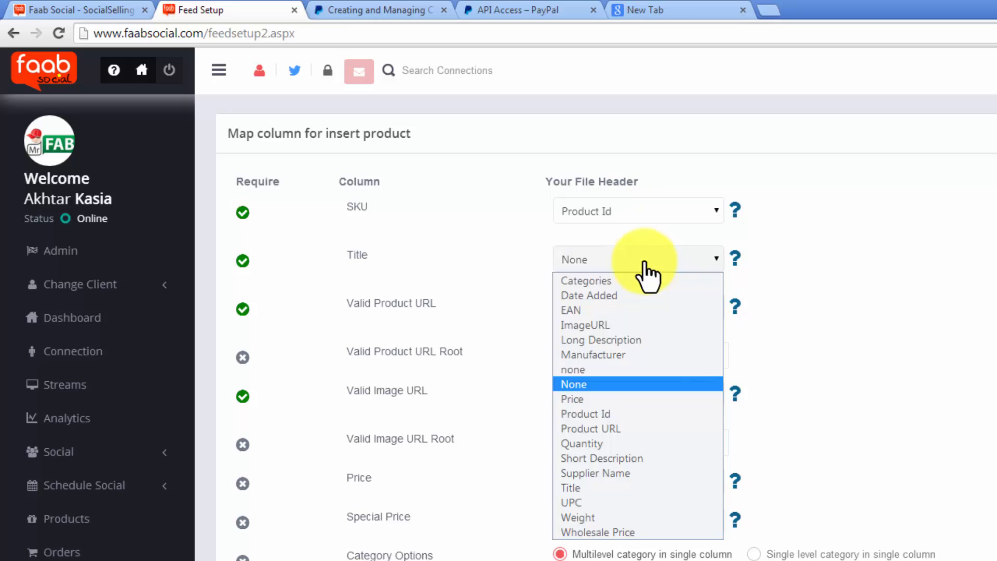
pyautogui.click(602, 486)
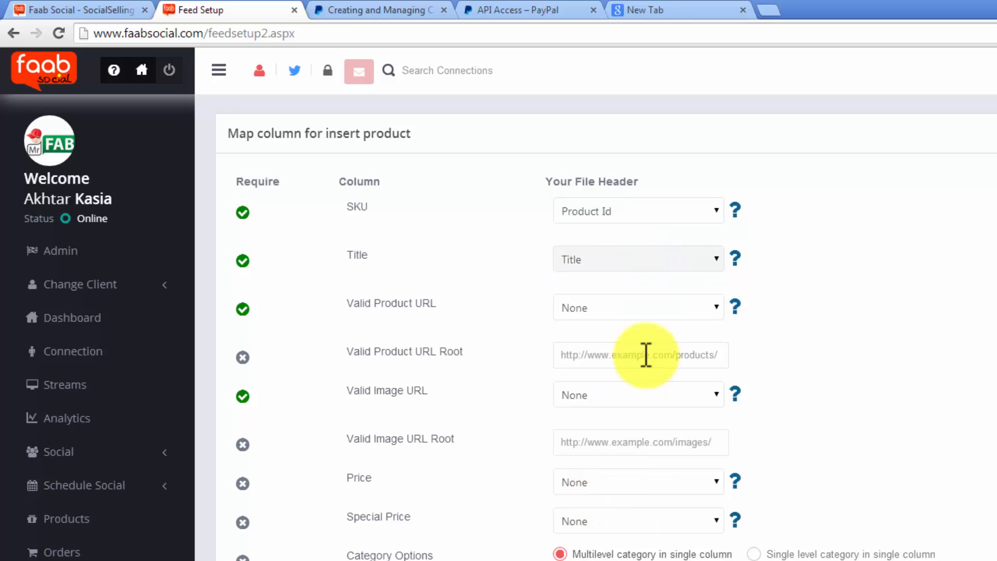
# Map Valid Product URL to Product URL and Valid Image URL to ImageURL
pyautogui.click(656, 325)
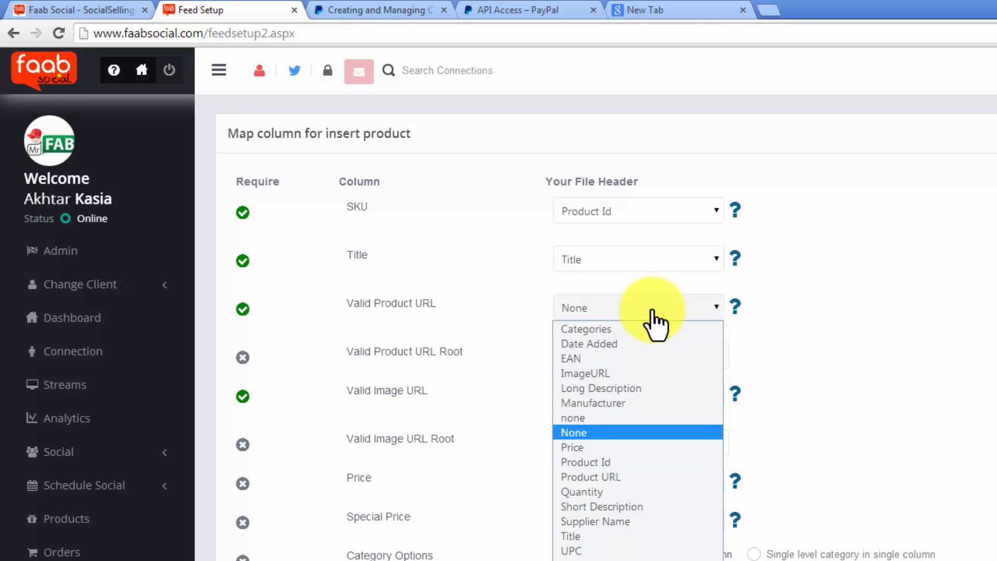
pyautogui.click(615, 475)
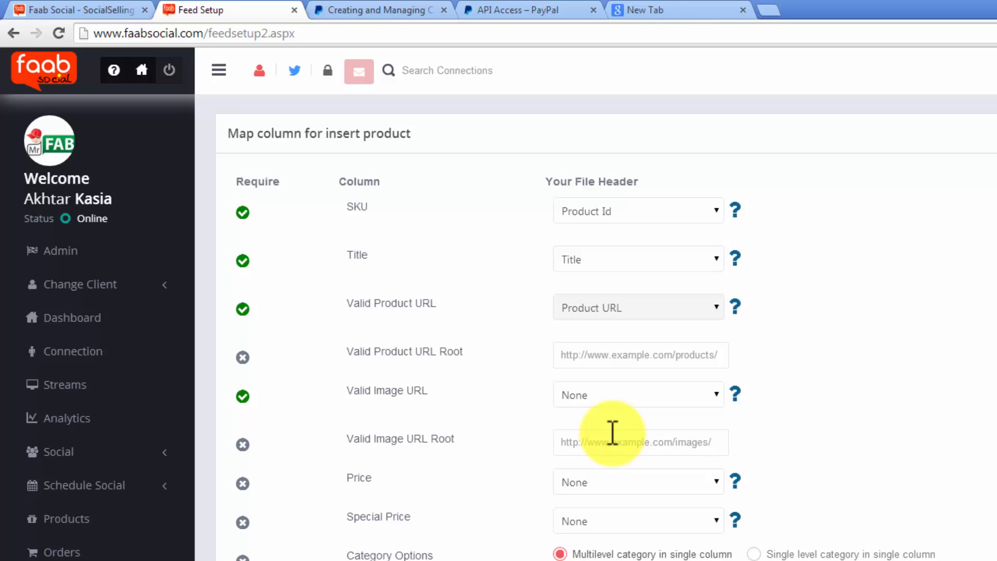
pyautogui.click(621, 402)
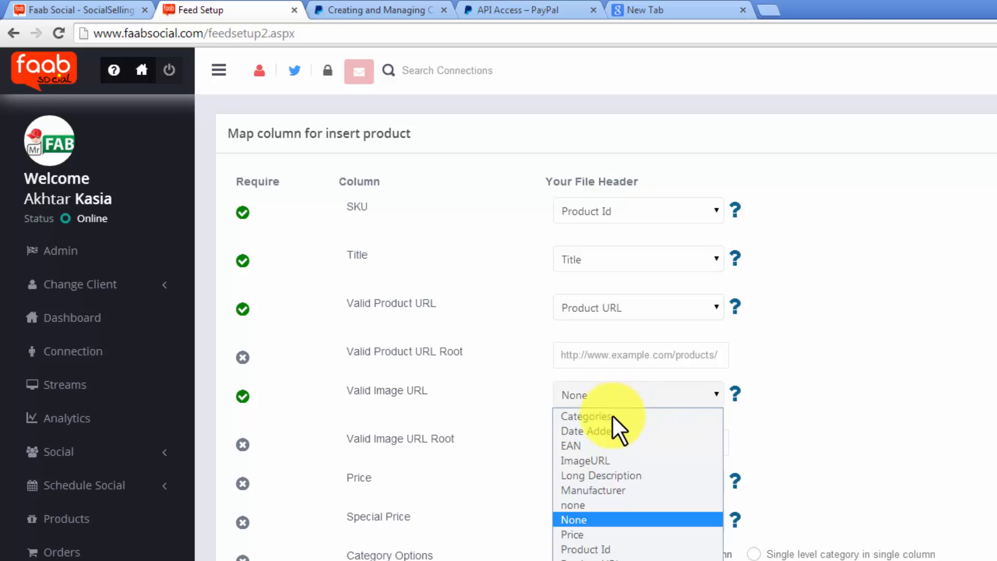
pyautogui.click(602, 460)
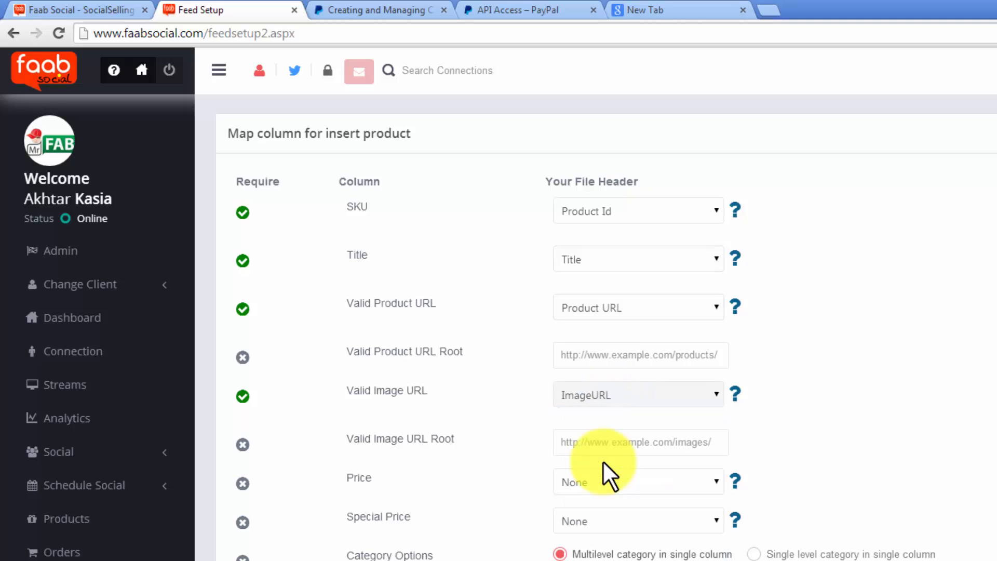
pyautogui.click(606, 474)
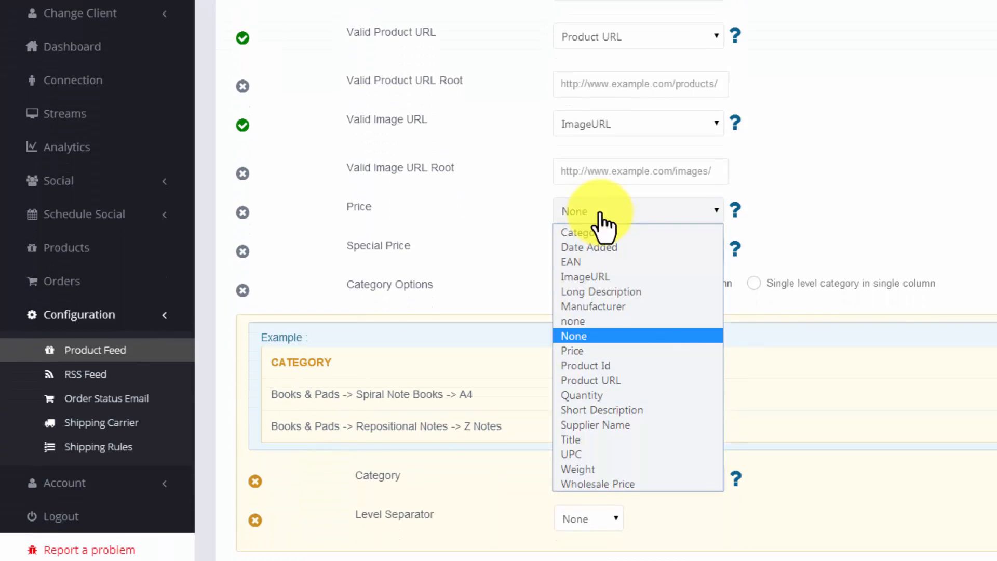
# Map Price to Price, Brand to Manufacturer and Quantity to Quantity
pyautogui.click(596, 338)
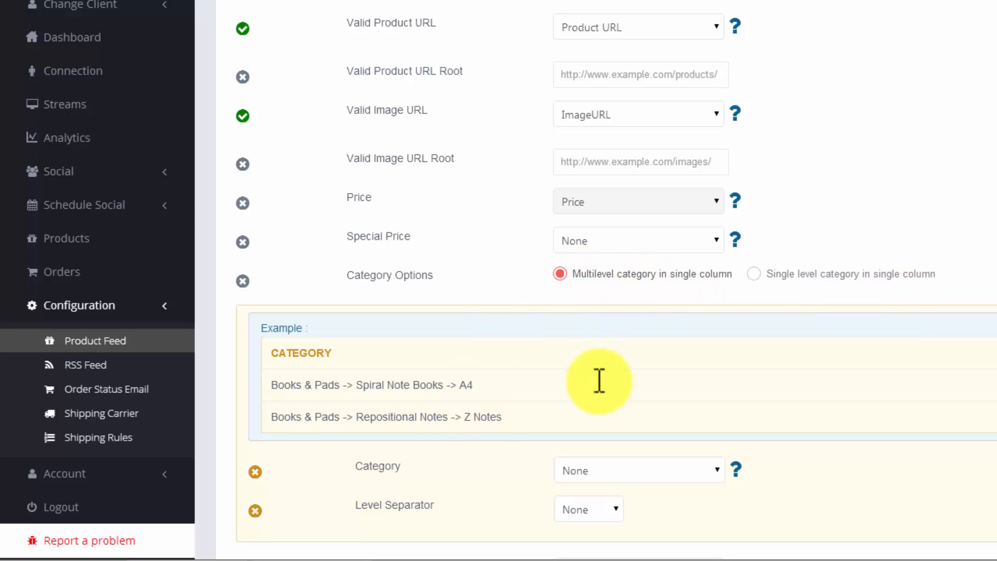
pyautogui.scroll(-4, 596, 281)
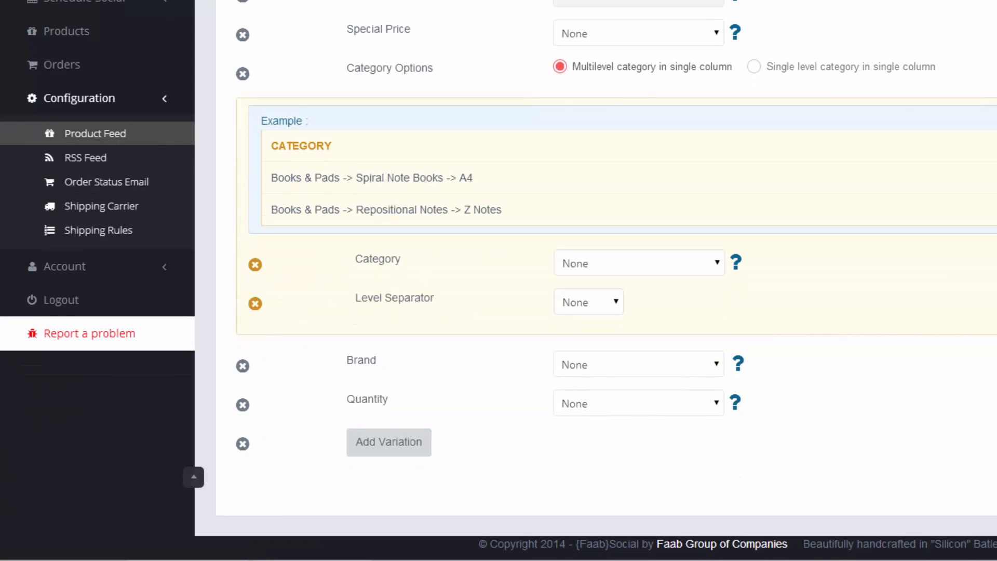
pyautogui.click(637, 368)
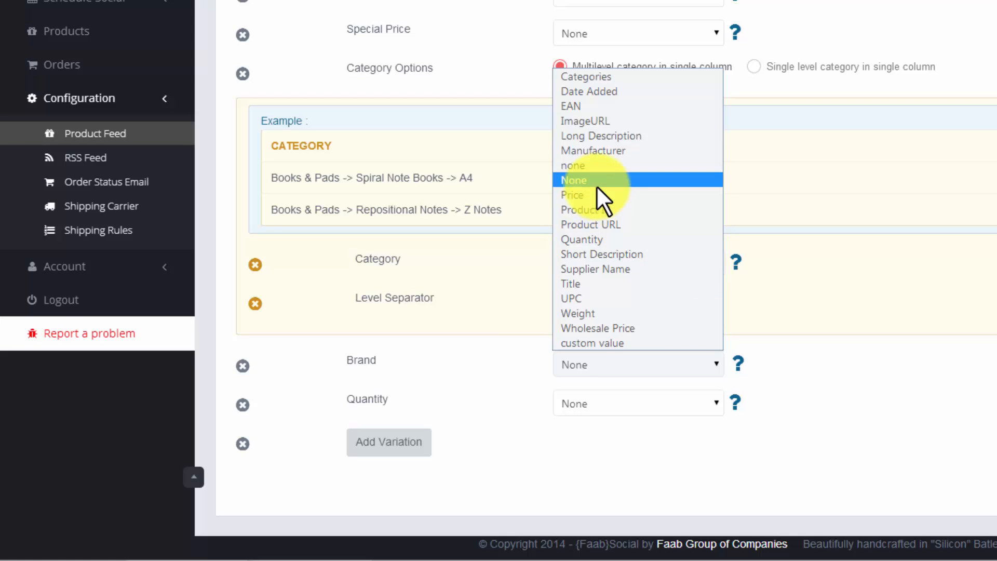
pyautogui.click(606, 152)
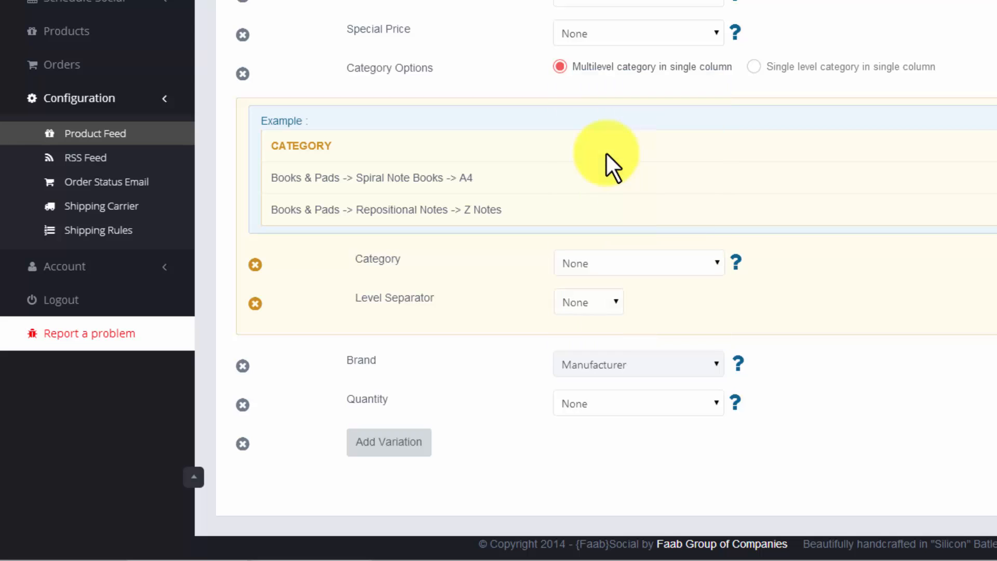
pyautogui.click(626, 403)
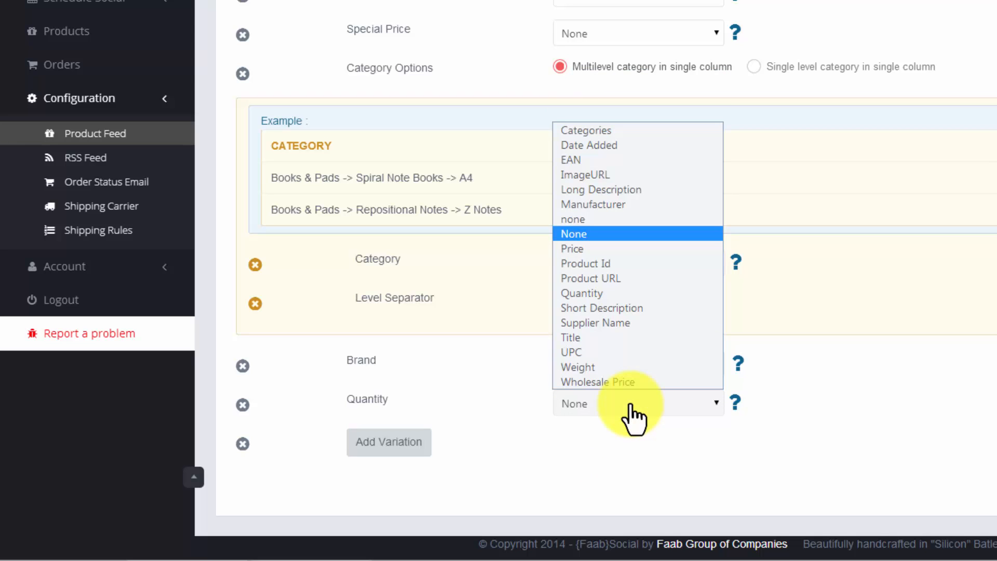
pyautogui.click(593, 291)
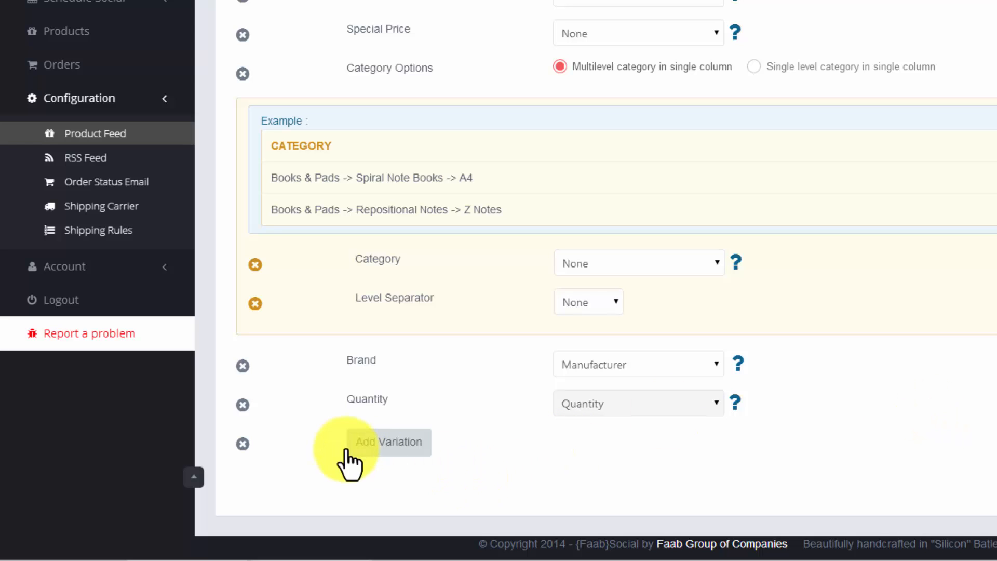
# Expand the Add Variation fields, then close them without adding any variations
pyautogui.click(387, 443)
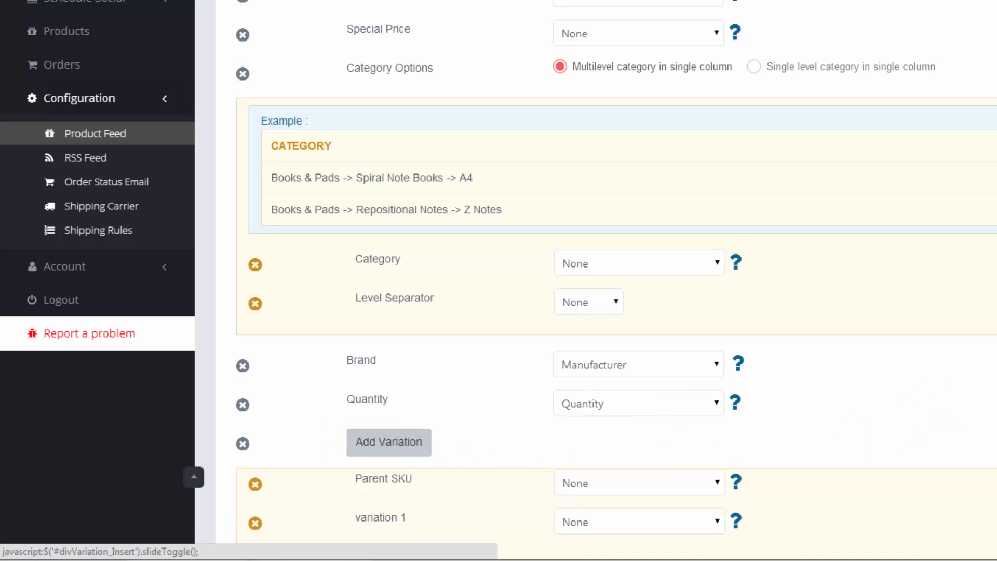
pyautogui.scroll(-3, 597, 312)
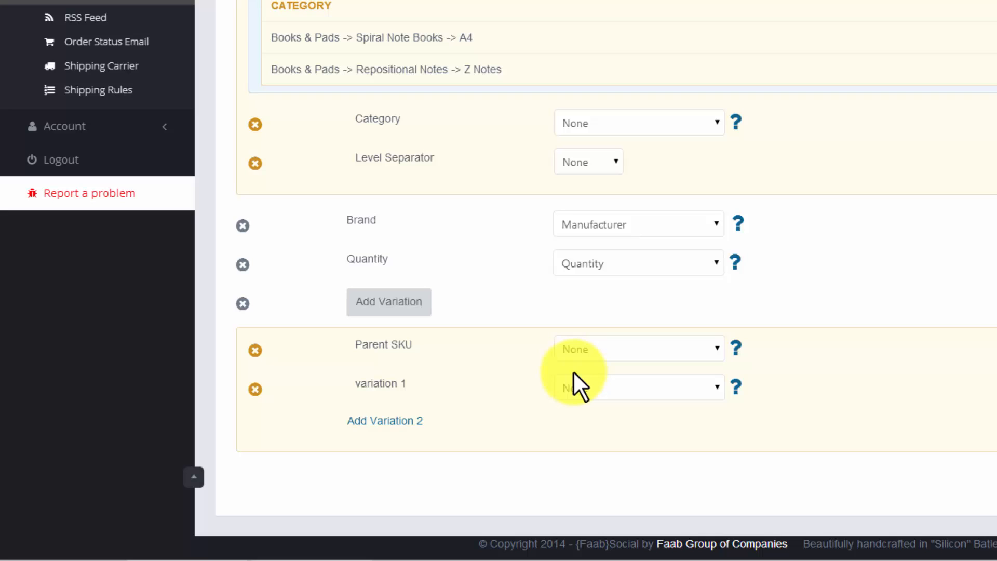
pyautogui.click(396, 307)
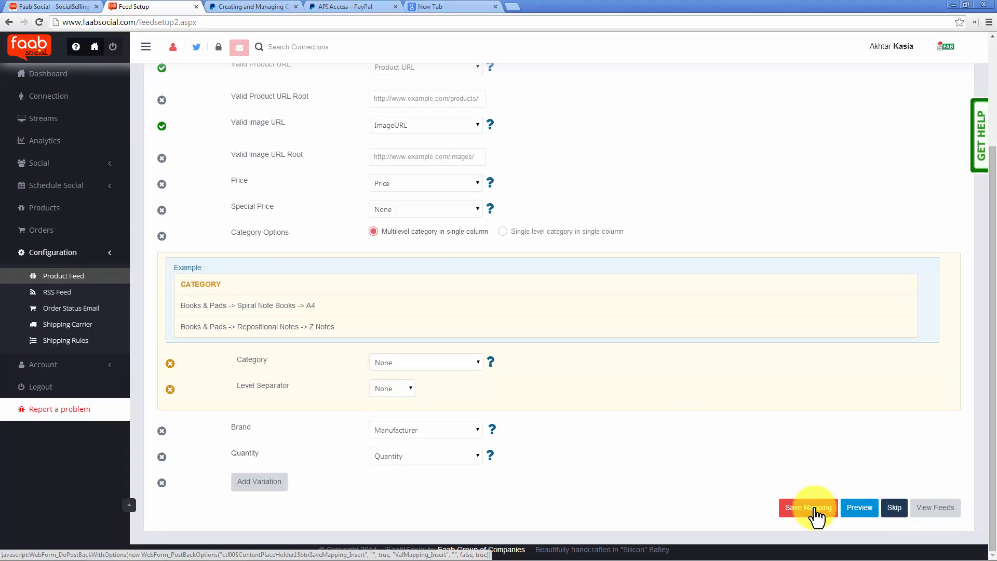
# Save the column mapping and expand the bedz_feeds.csv feed's details and upload history
pyautogui.click(816, 515)
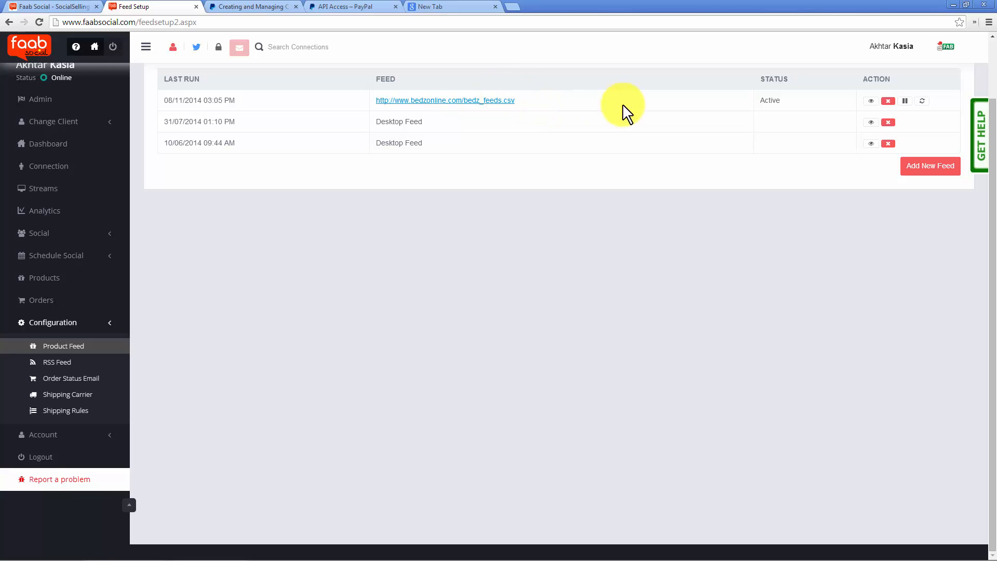
pyautogui.scroll(1, 624, 111)
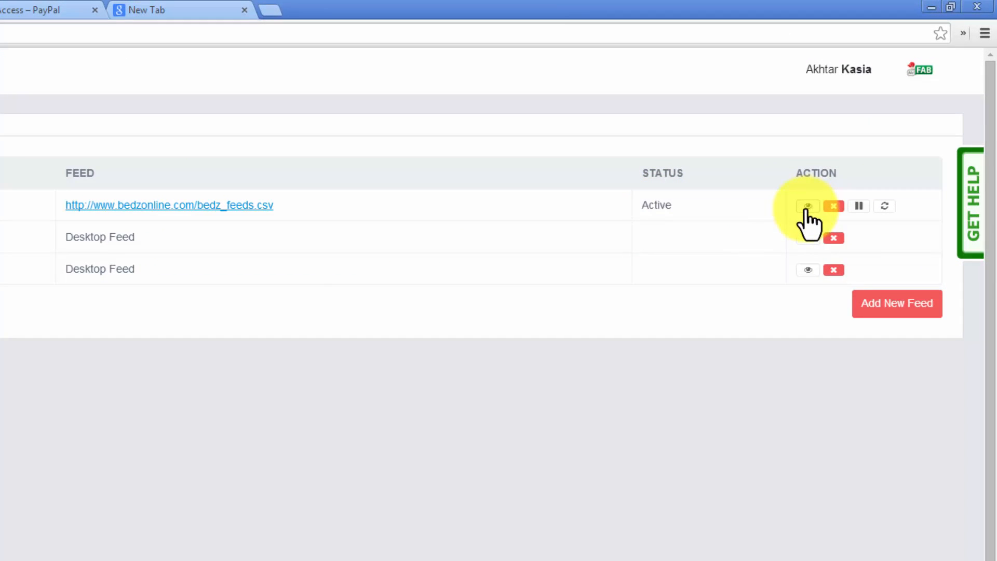
pyautogui.click(807, 209)
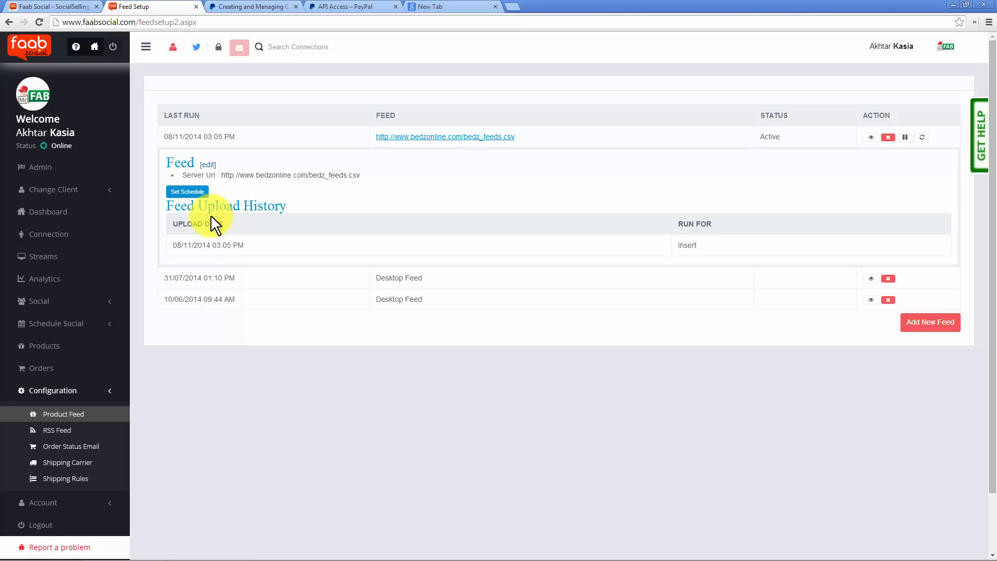
# In the feed's Set Schedule, try Option 3 with Image, then choose Option 1: All Columns
pyautogui.click(188, 192)
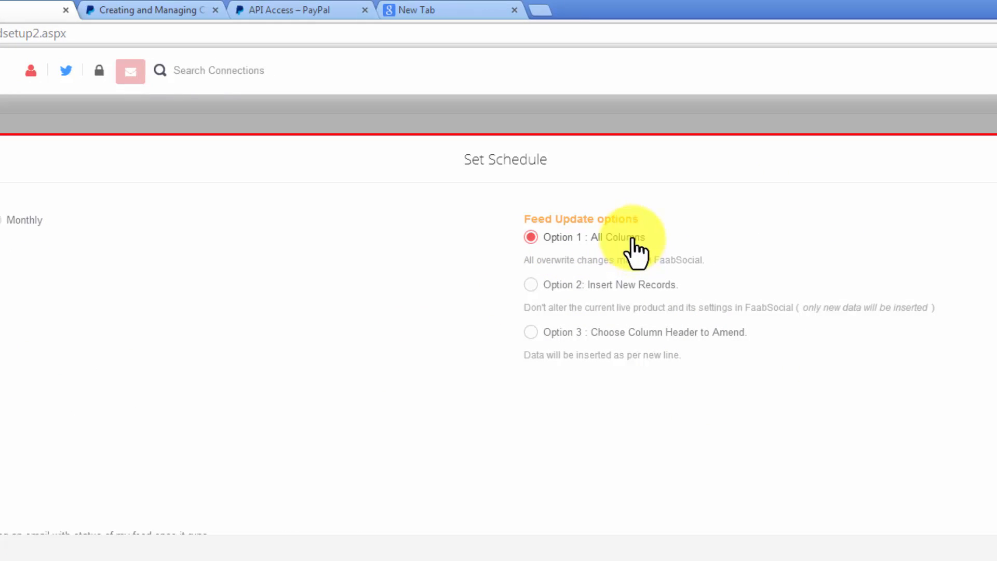
pyautogui.click(531, 285)
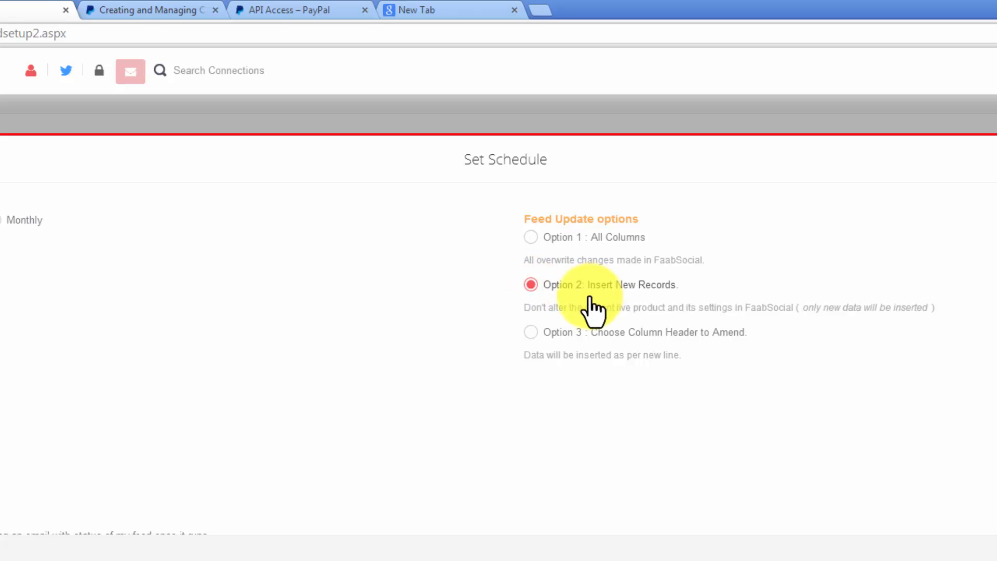
pyautogui.click(530, 333)
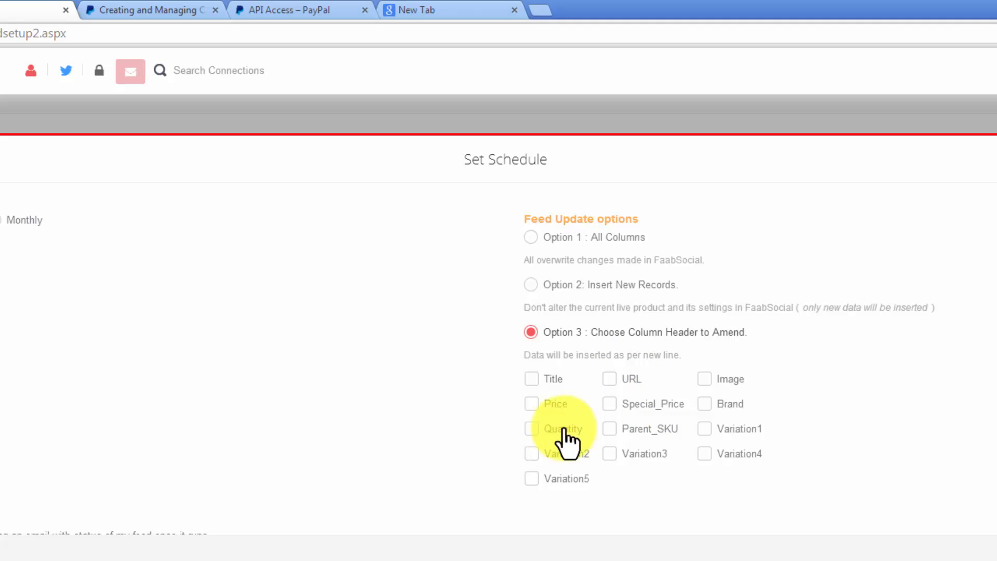
pyautogui.click(706, 379)
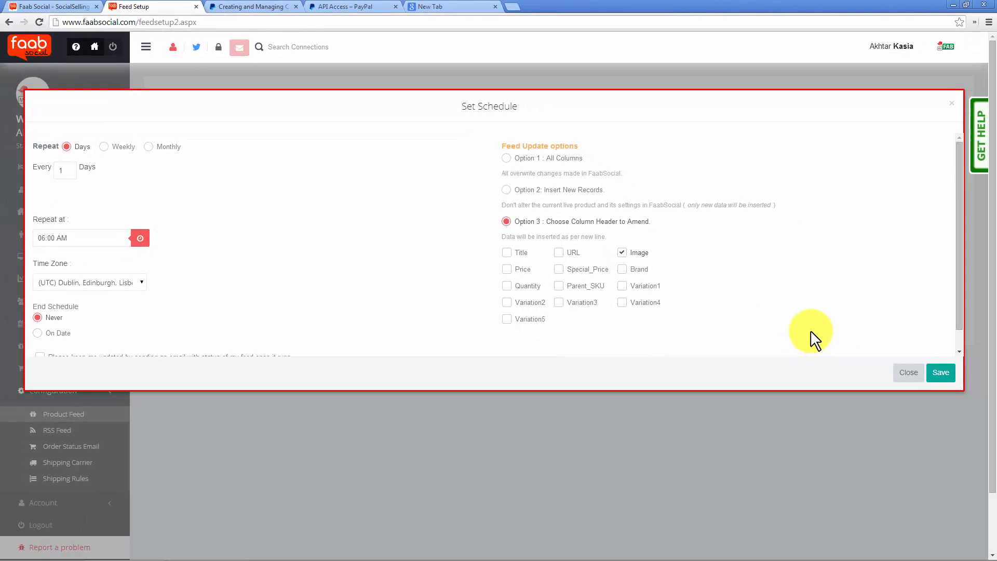
pyautogui.click(505, 159)
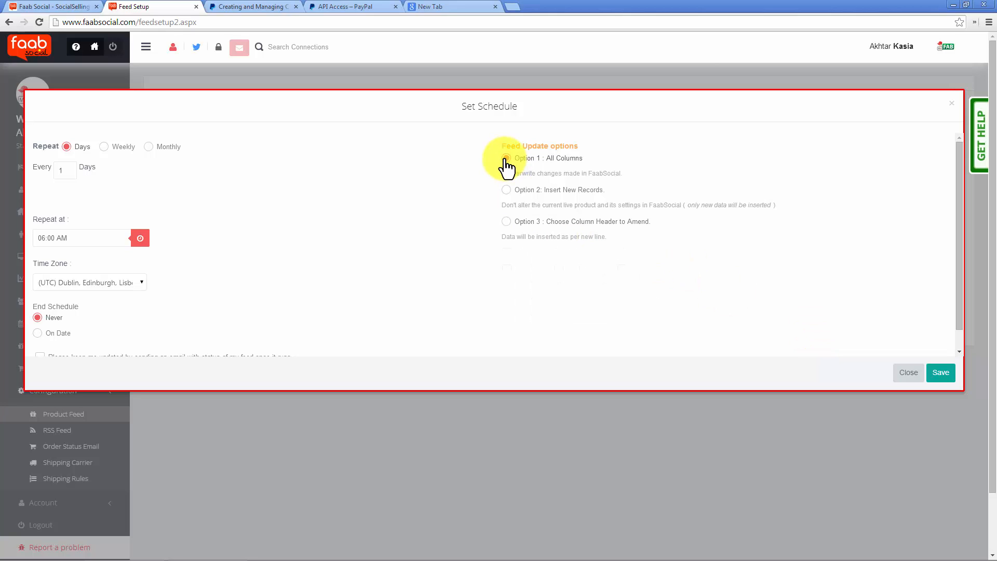
# Turn on email status updates and save the feed schedule
pyautogui.scroll(-1, 925, 270)
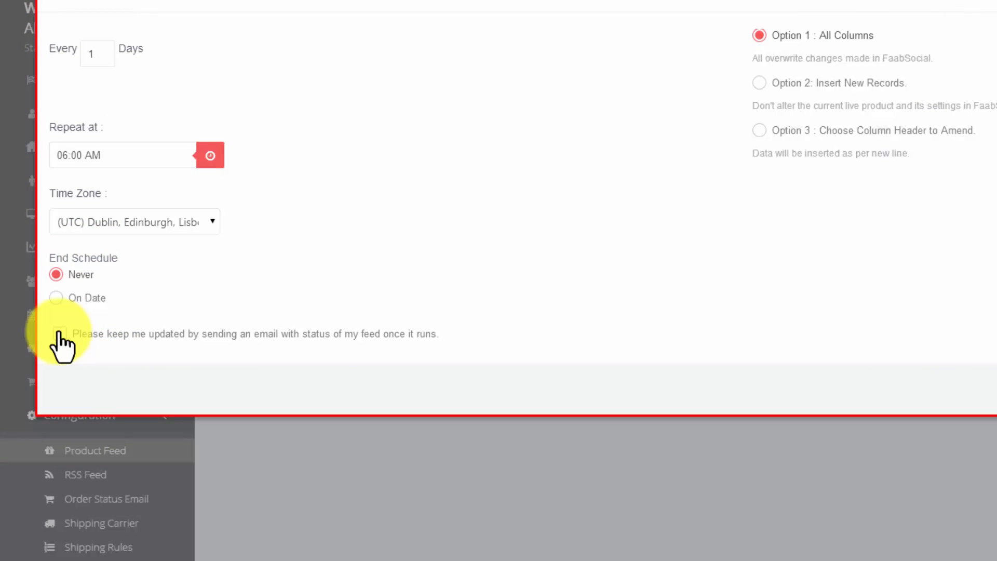
pyautogui.click(60, 334)
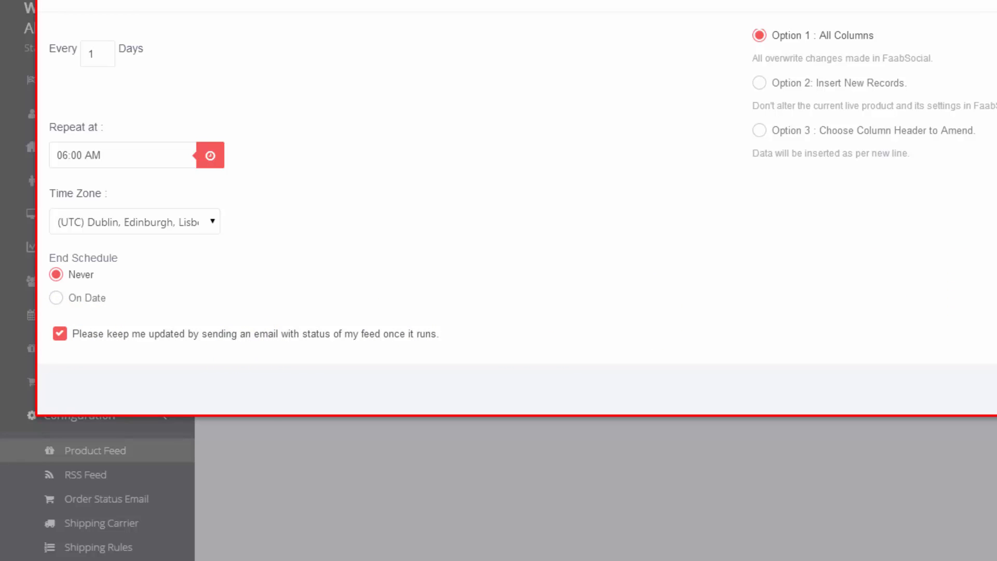
pyautogui.scroll(-2, 517, 187)
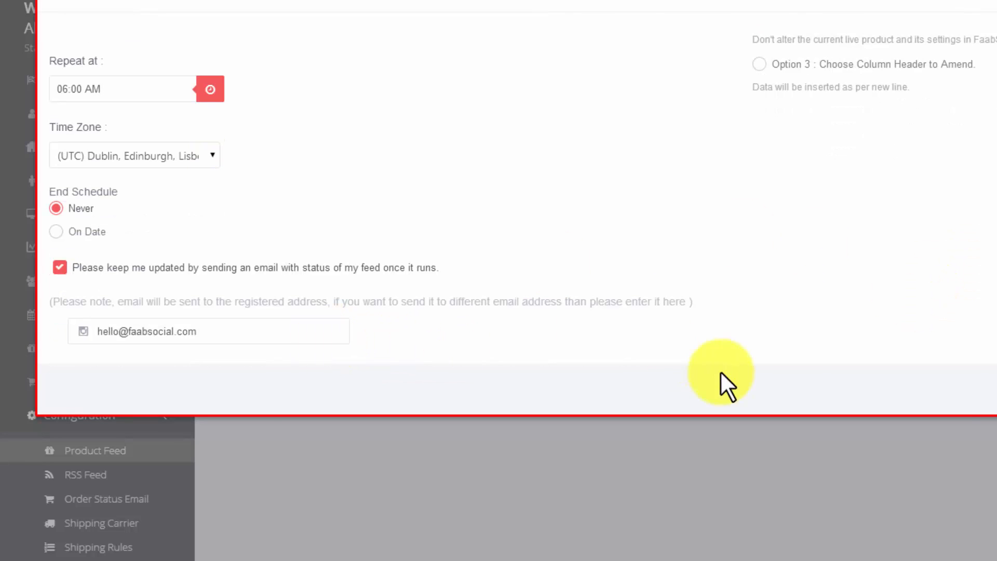
pyautogui.click(946, 373)
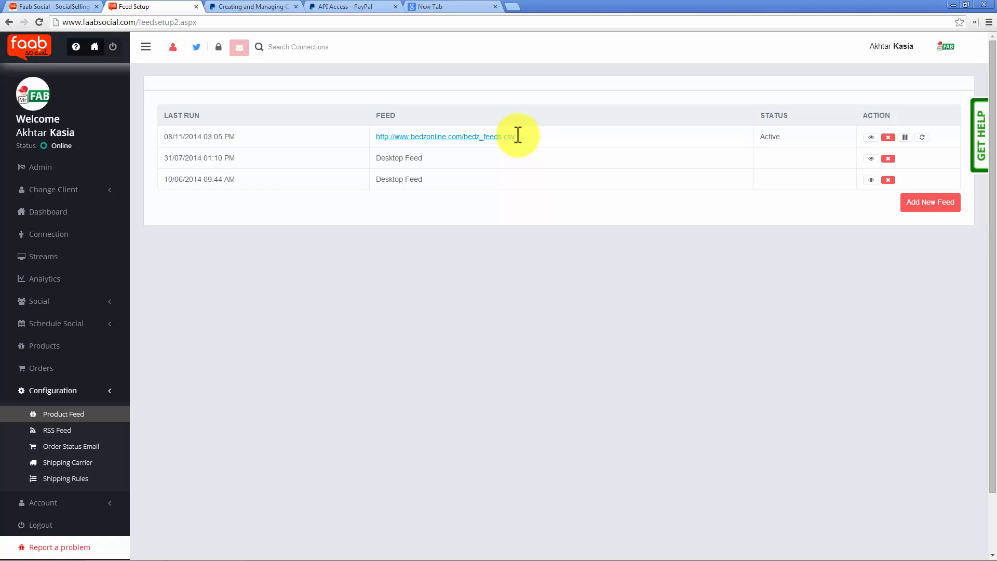
pyautogui.moveTo(516, 136); pyautogui.dragTo(481, 137)
# Open the message composer for the first product, the Printed A4 5,000 qty item
pyautogui.click(364, 304)
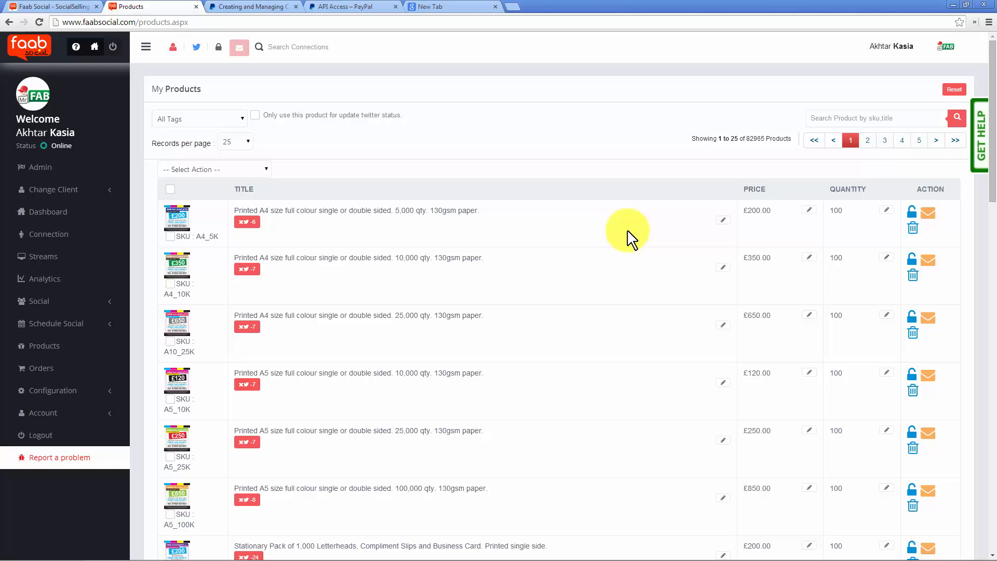
pyautogui.click(929, 215)
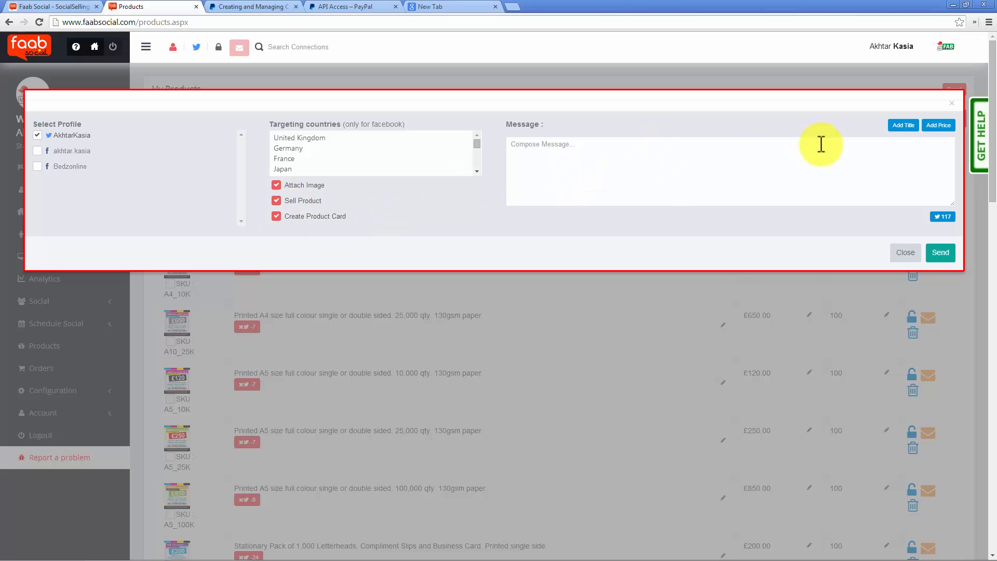
# Send a message with the product title, £200.00 price and a 'Best Offer of' prefix
pyautogui.click(903, 128)
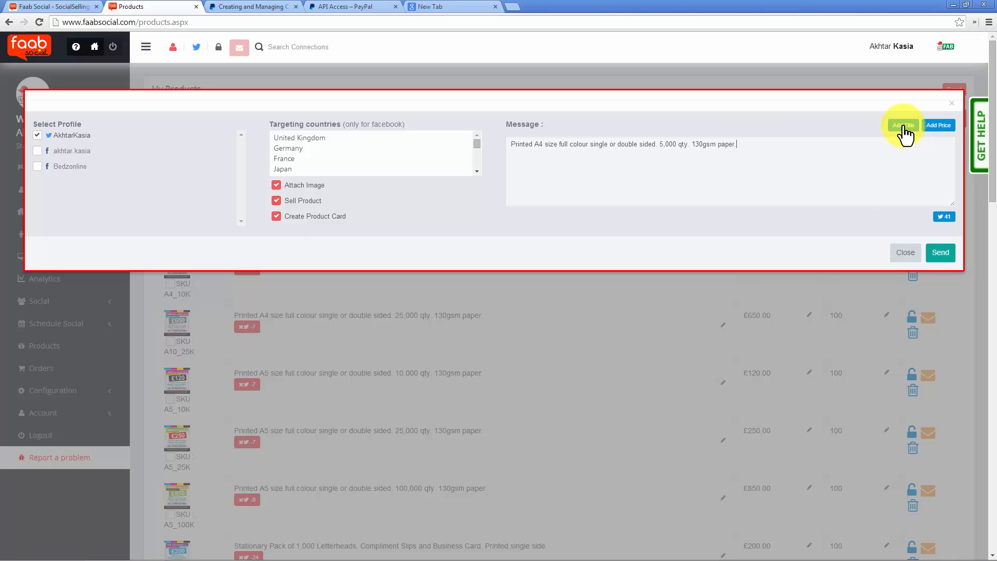
pyautogui.click(945, 134)
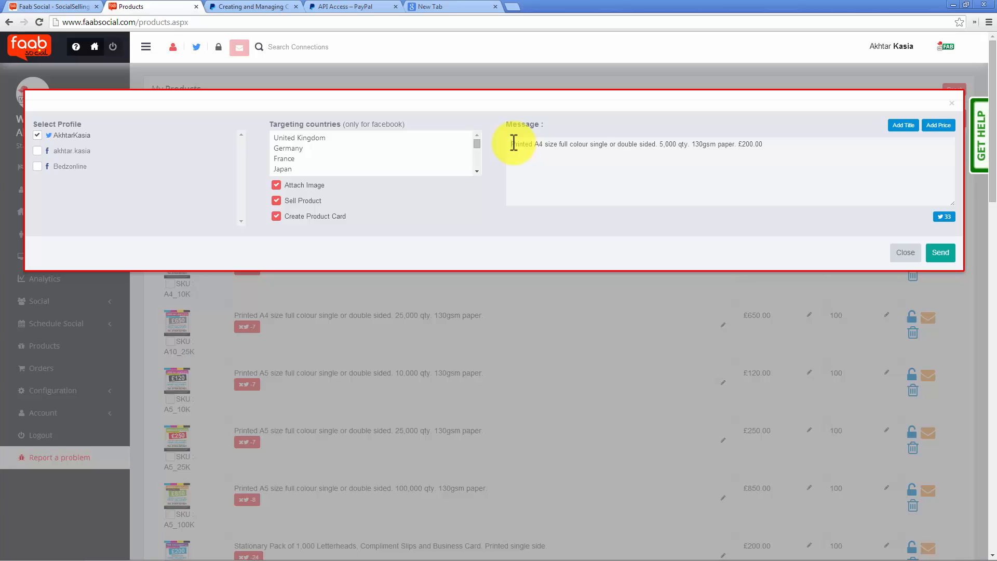
pyautogui.write('Test Offer ')
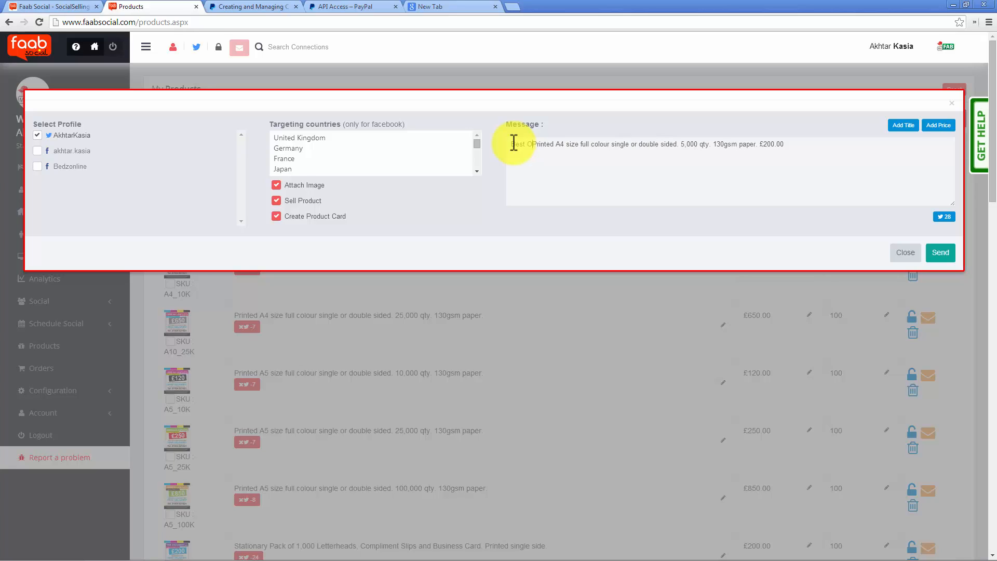
pyautogui.write('of')
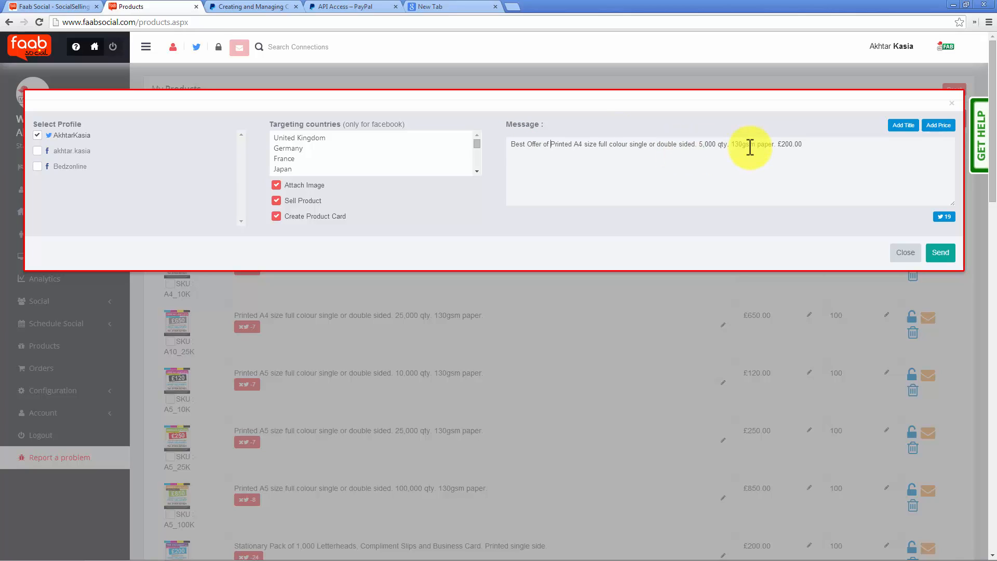
pyautogui.moveTo(804, 143); pyautogui.dragTo(713, 142)
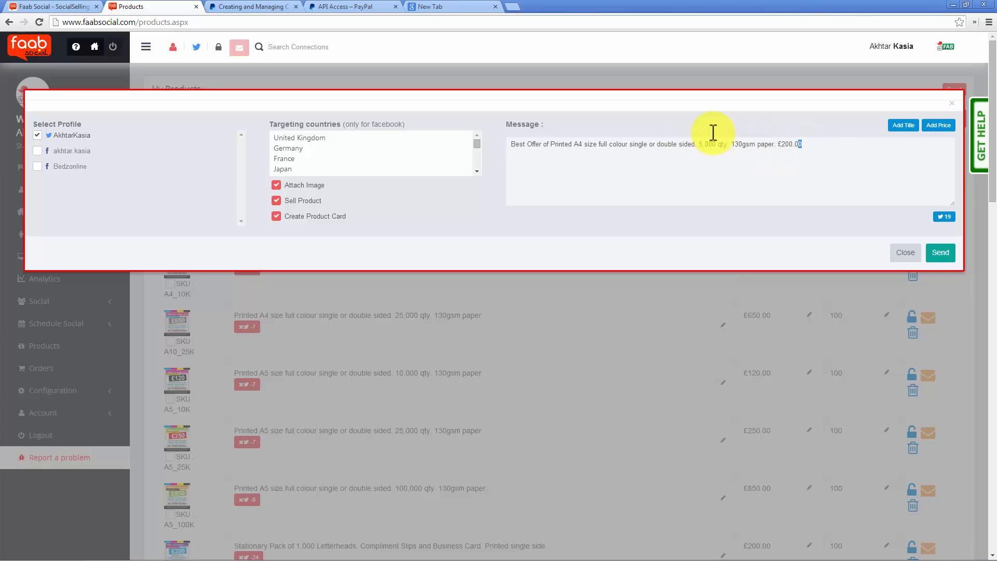
pyautogui.click(775, 168)
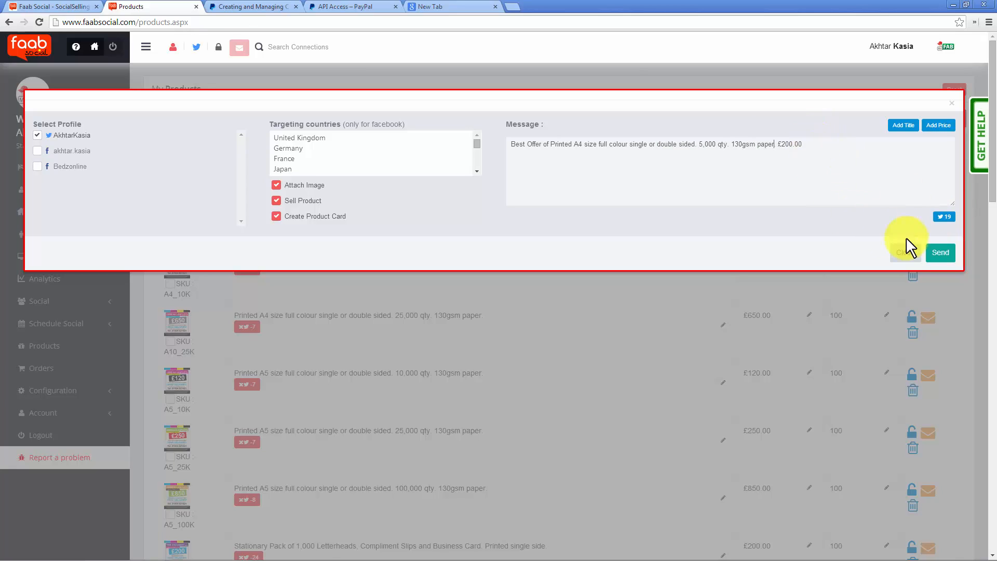
pyautogui.click(941, 254)
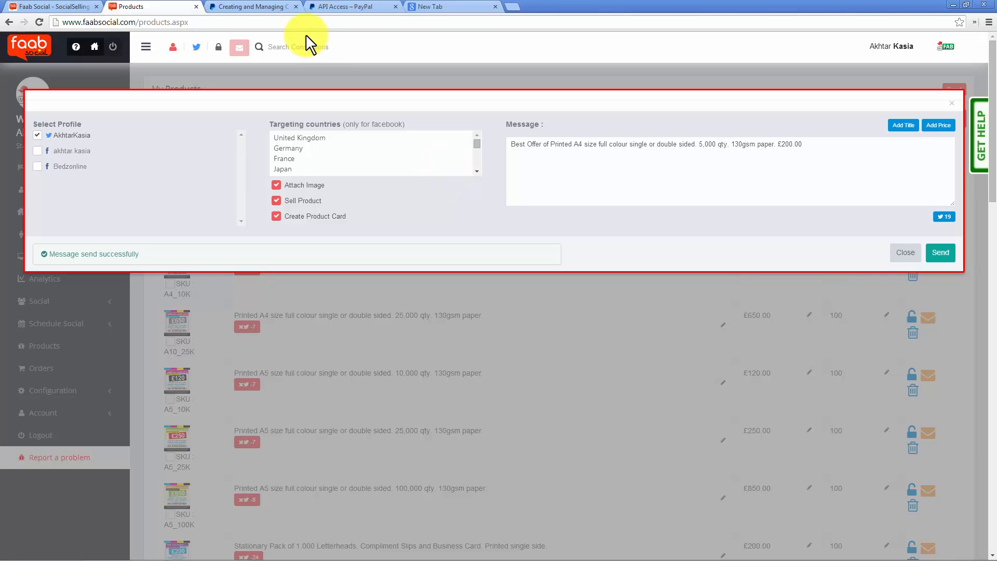
pyautogui.click(260, 5)
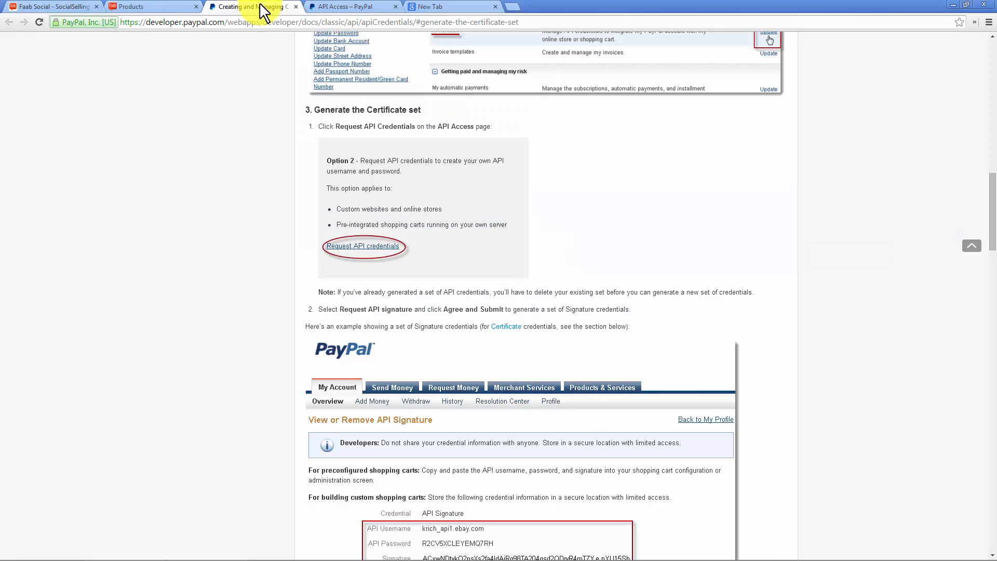
# Load the Twitter profile page in the new tab to view the posted Best Offer tweet
pyautogui.click(140, 7)
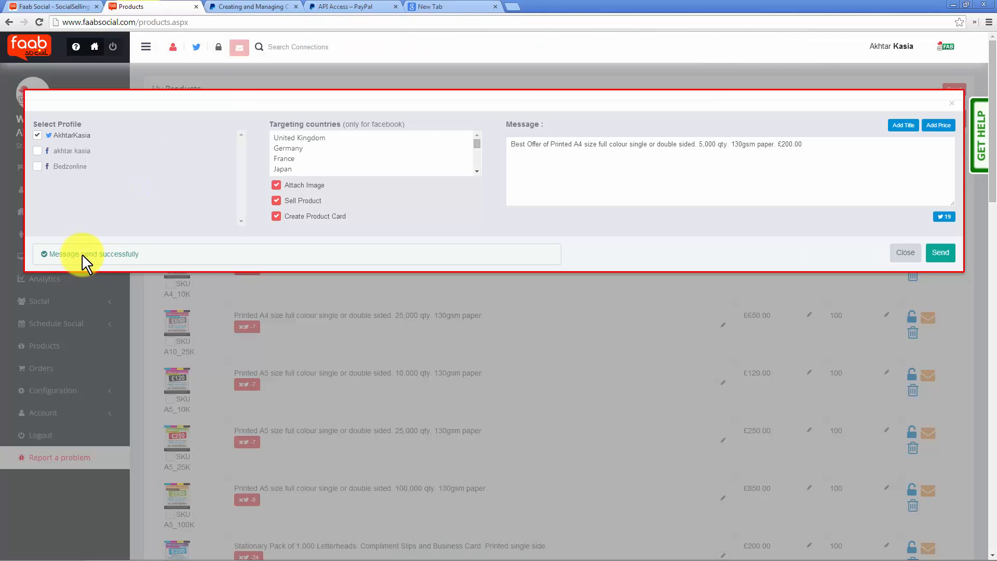
pyautogui.click(235, 7)
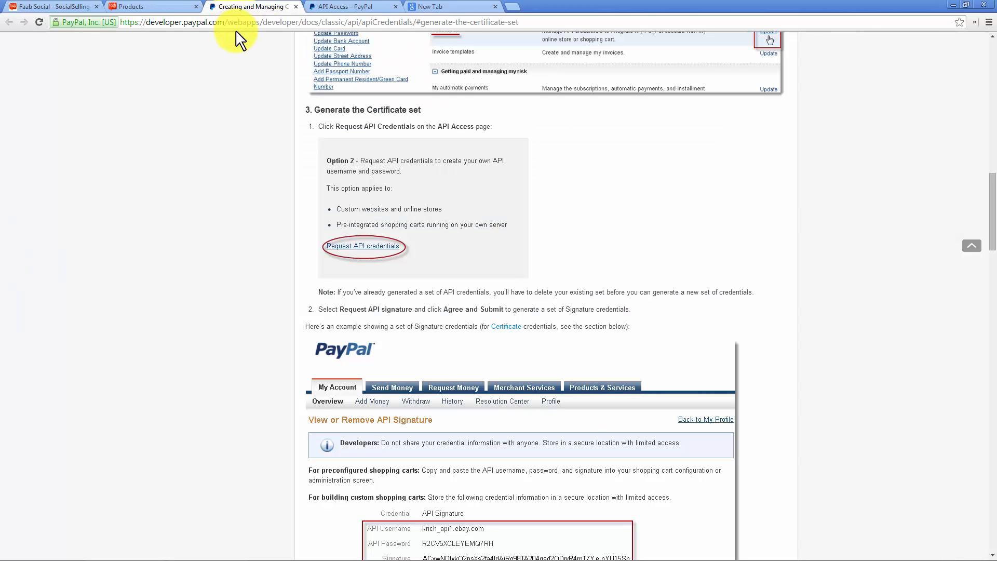
pyautogui.click(473, 7)
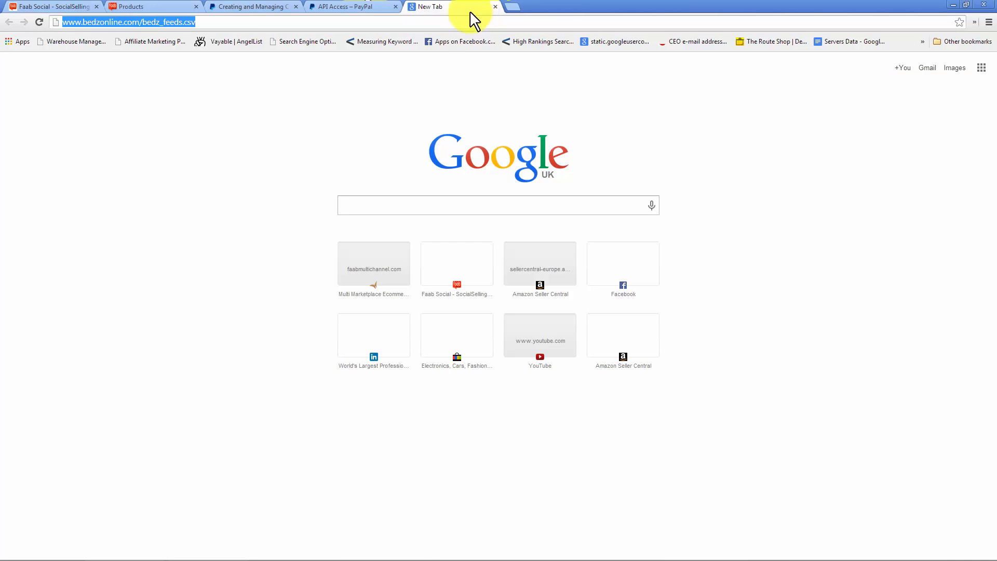
pyautogui.write('twi')
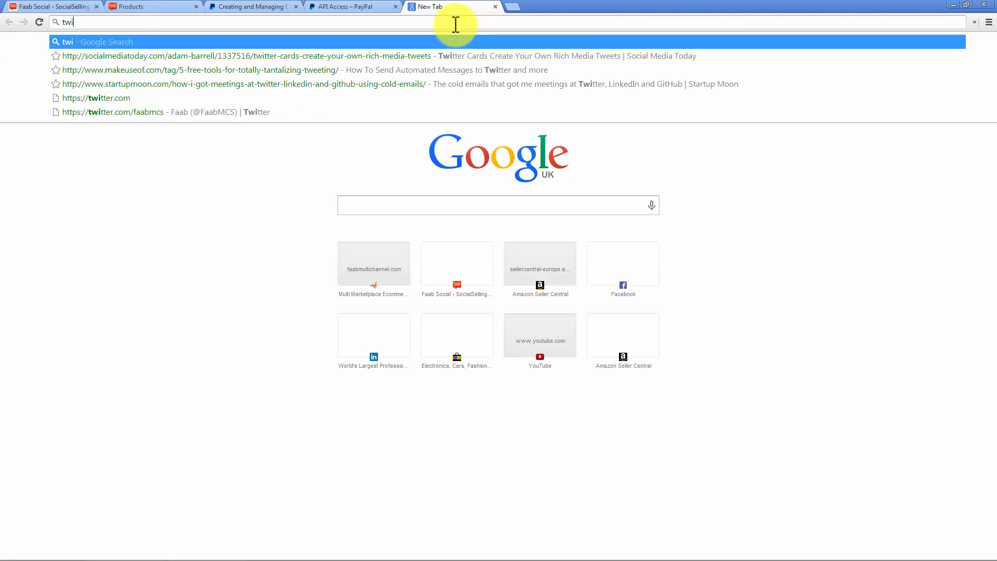
pyautogui.write('tter.com')
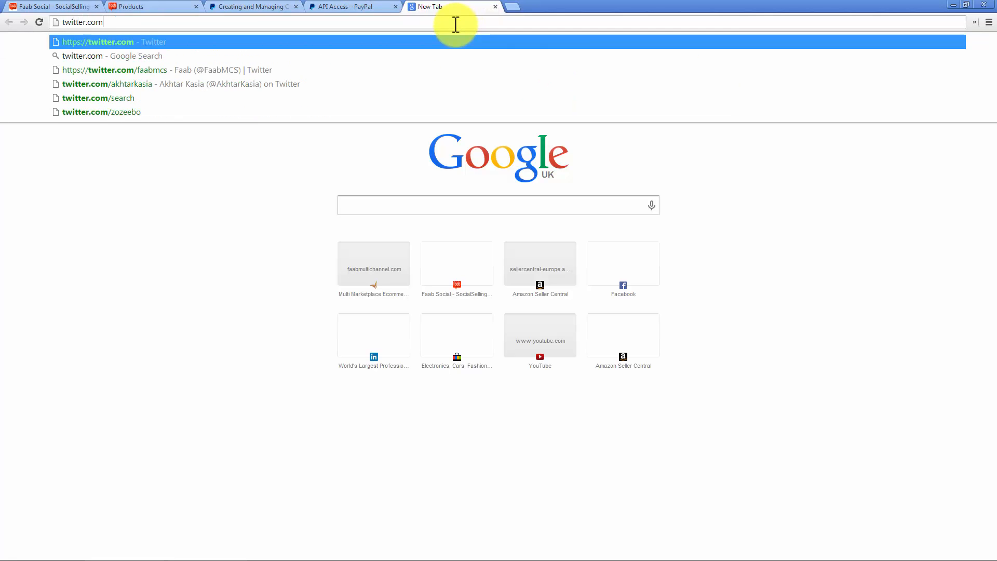
pyautogui.write('/akhtar')
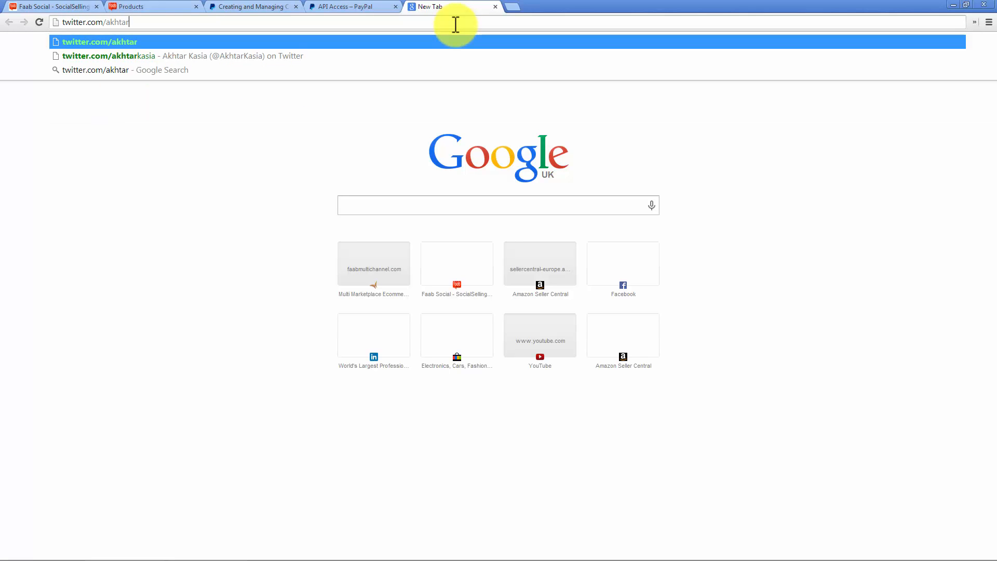
pyautogui.press('Down')
pyautogui.press('Return')
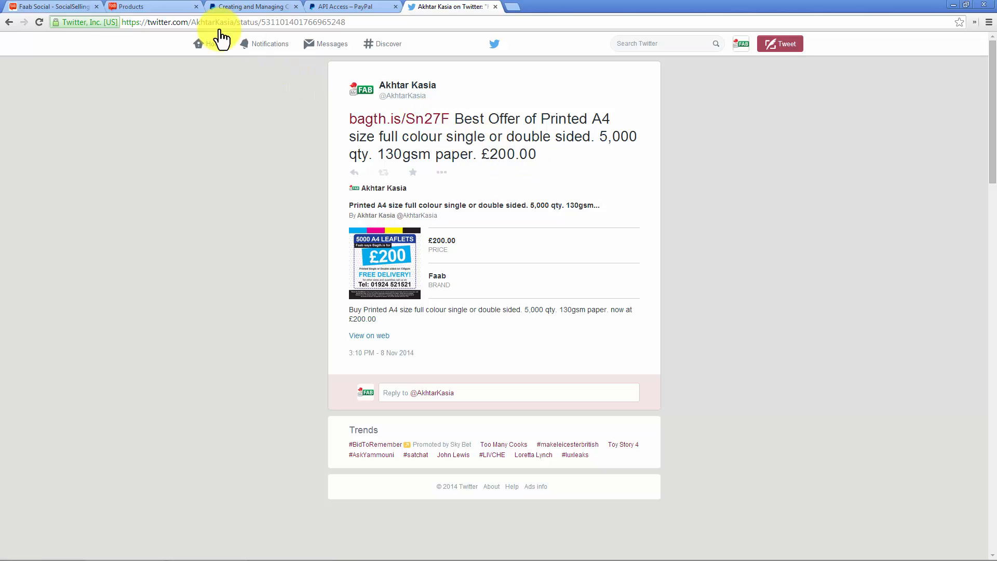
# Compare the tweet with the Products page and open the tweet's product card
pyautogui.click(163, 6)
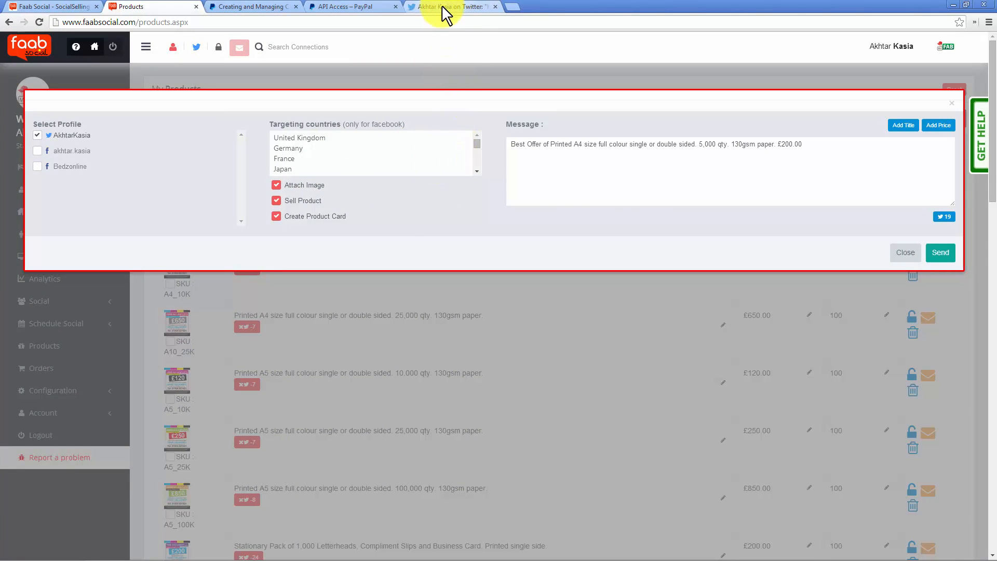
pyautogui.click(441, 6)
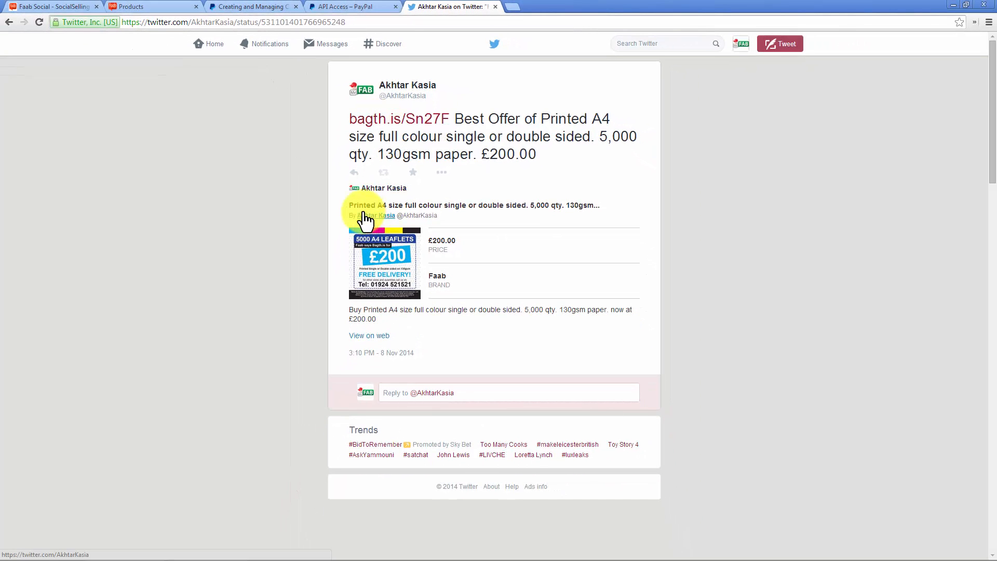
pyautogui.click(379, 259)
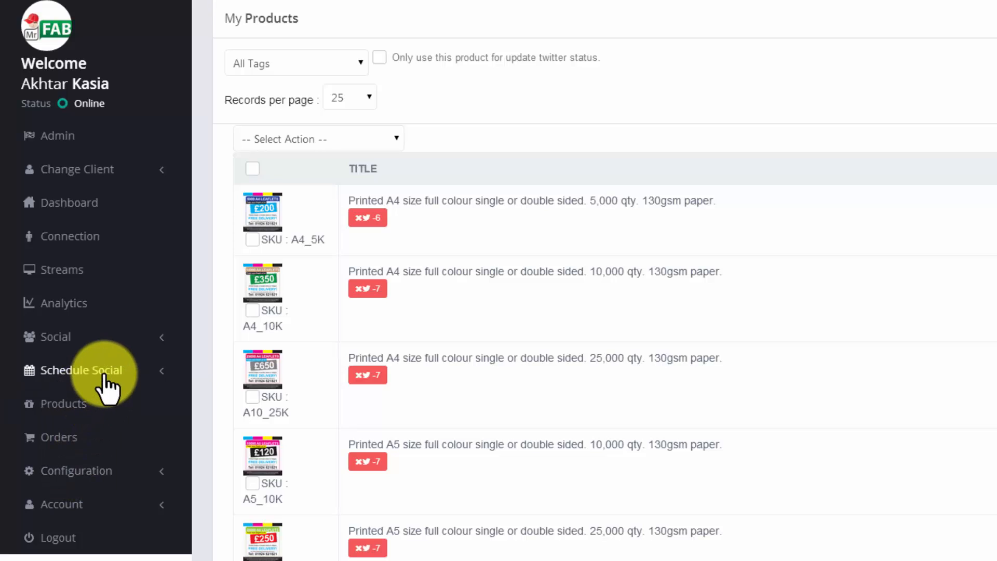
# Go to Schedule Social > Products Schedule and start a new schedule
pyautogui.click(104, 371)
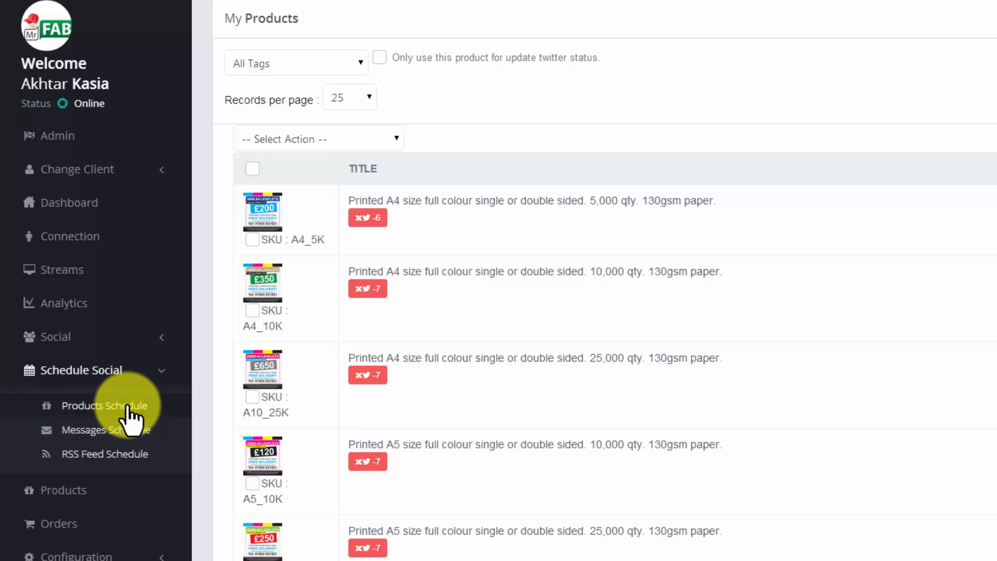
pyautogui.click(128, 407)
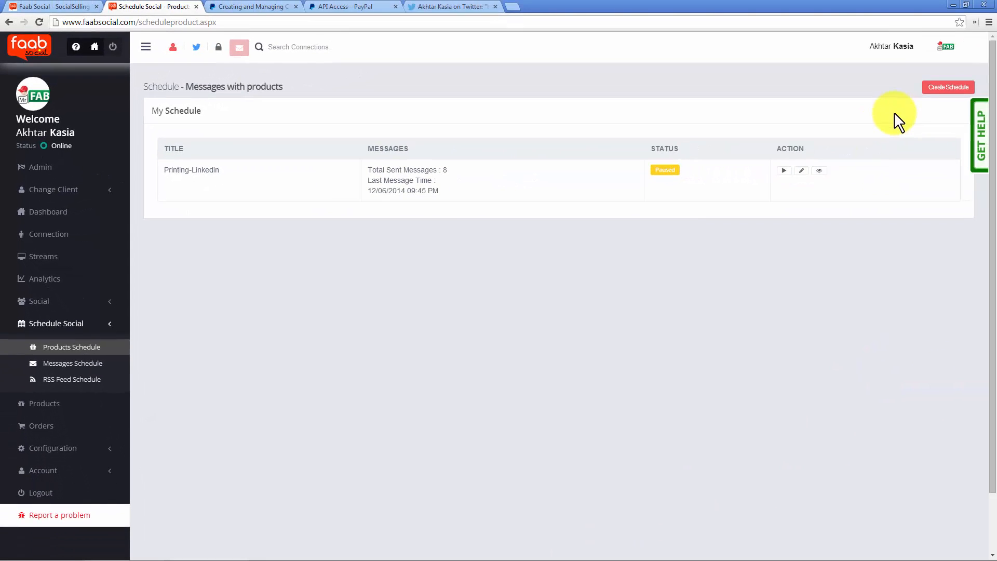
pyautogui.click(950, 89)
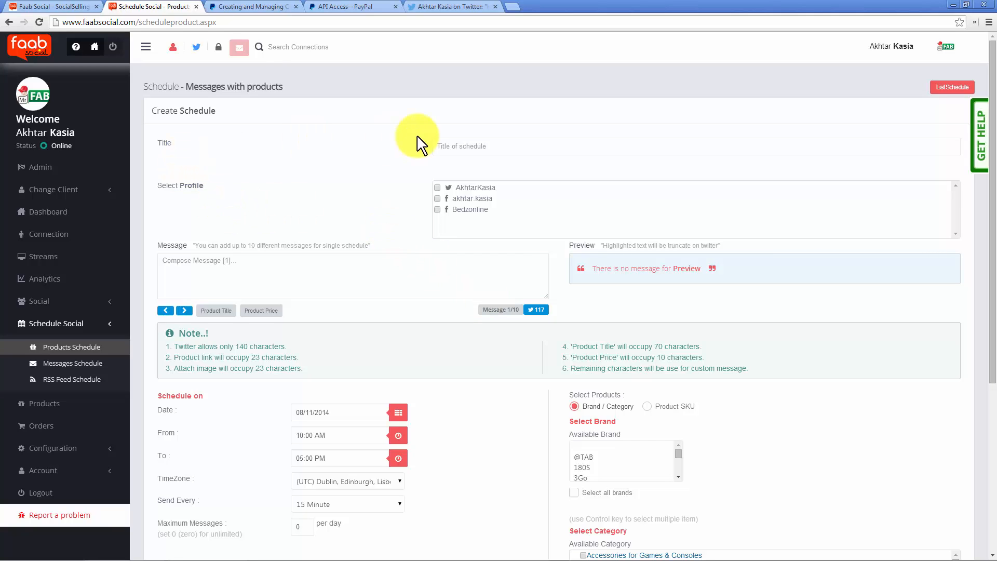
# Title the new schedule 'Tw-bedz' and tick the Twitter profile as its target
pyautogui.click(452, 151)
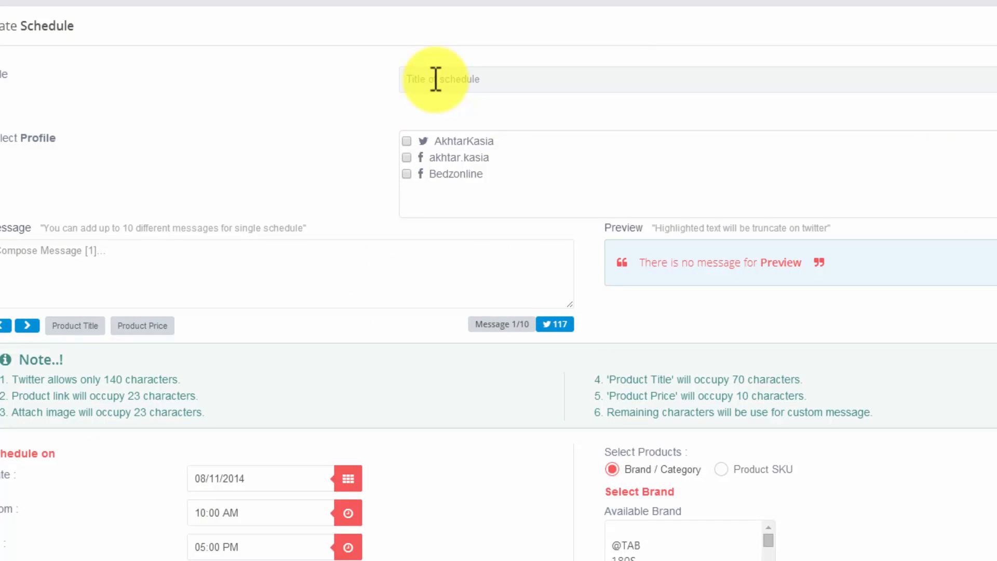
pyautogui.write('Tw-bedz')
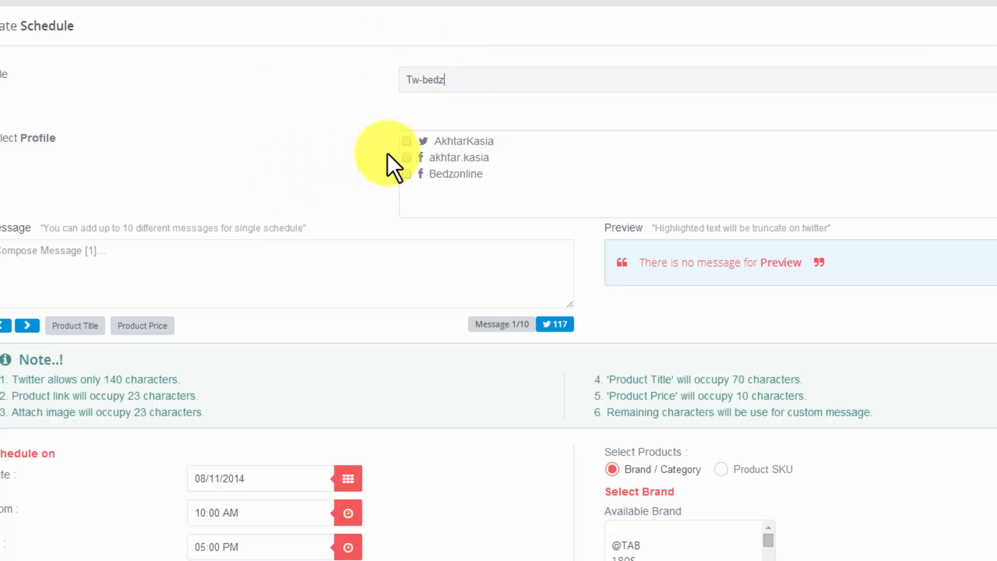
pyautogui.click(407, 144)
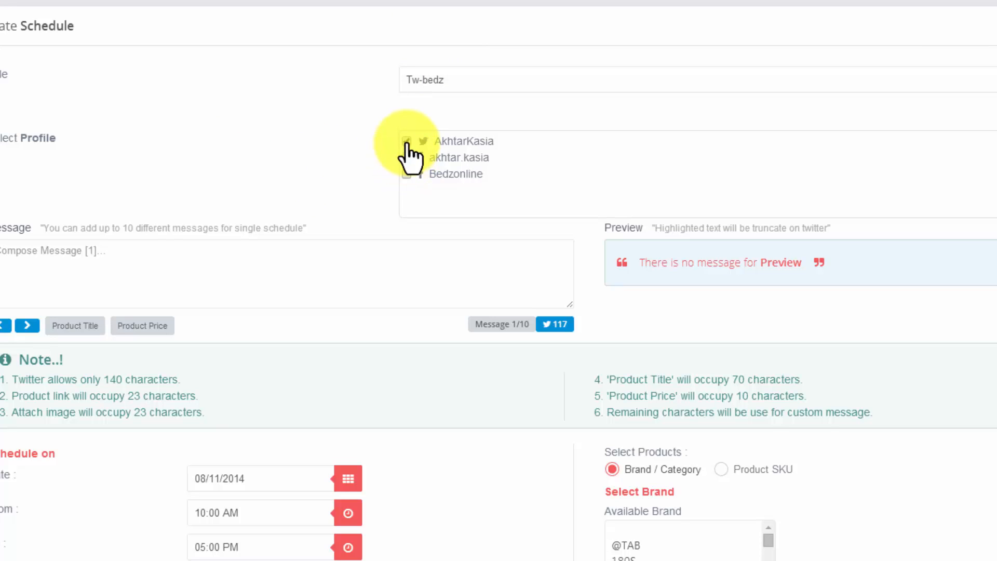
pyautogui.click(167, 263)
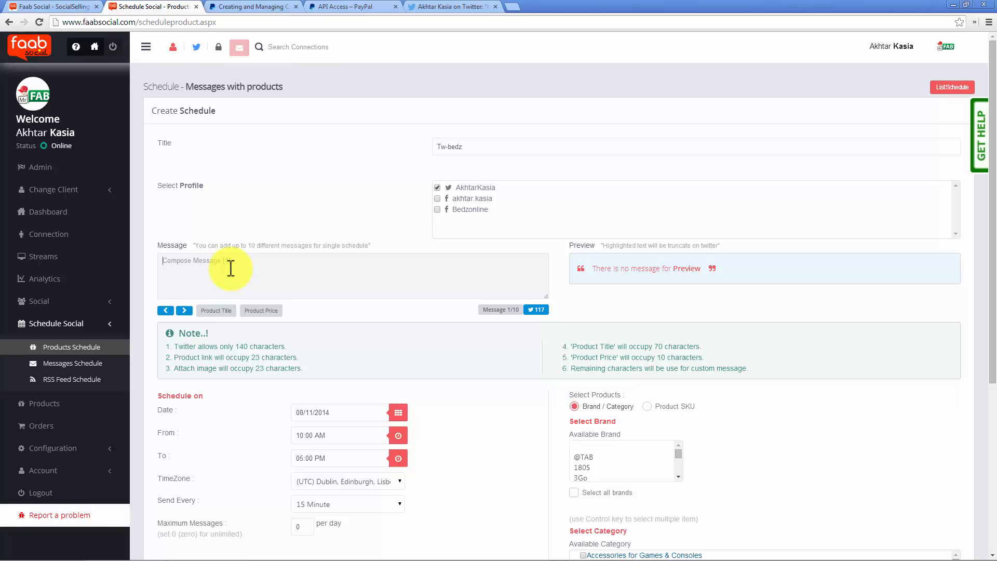
# Write message 1 as 'Best Offer <Product Title> only <Product Price>', previewing £200.00
pyautogui.click(217, 310)
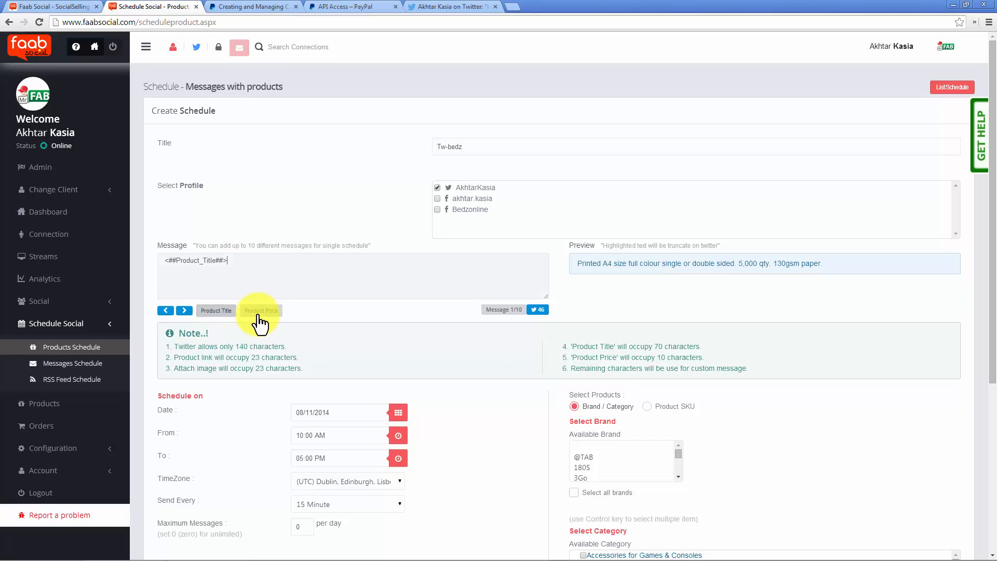
pyautogui.click(262, 312)
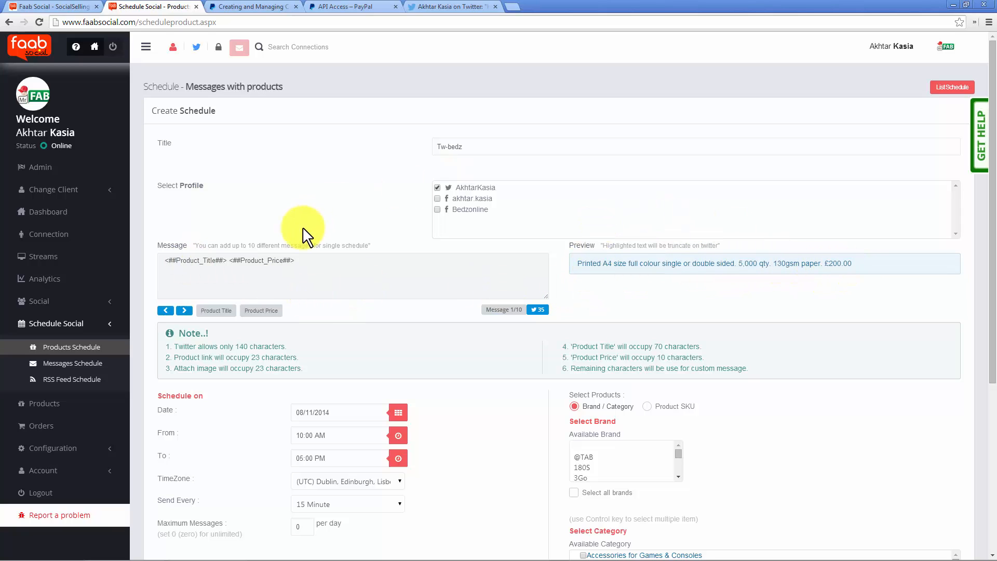
pyautogui.click(165, 259)
pyautogui.write('Best O')
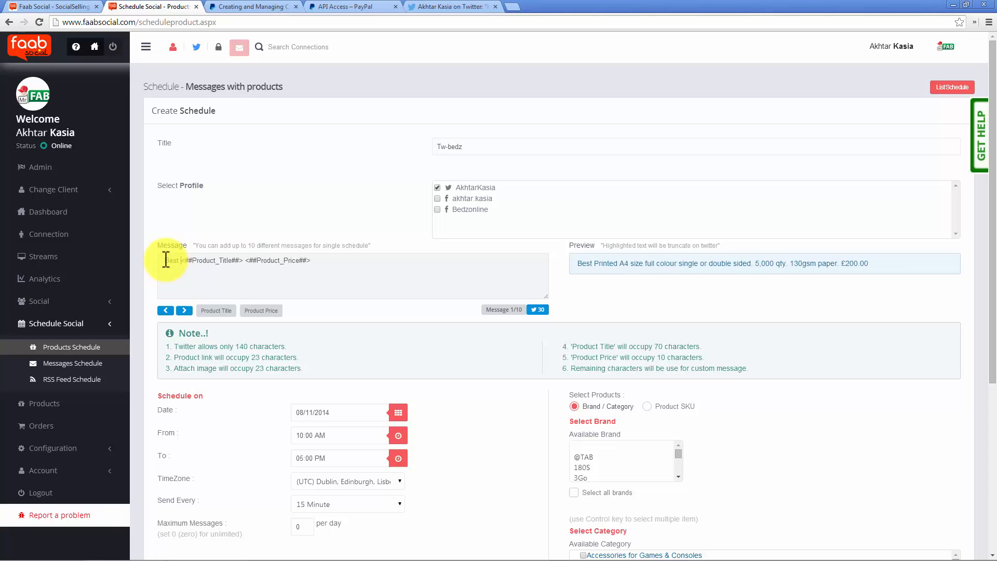
pyautogui.press('BackSpace')
pyautogui.write('Offer')
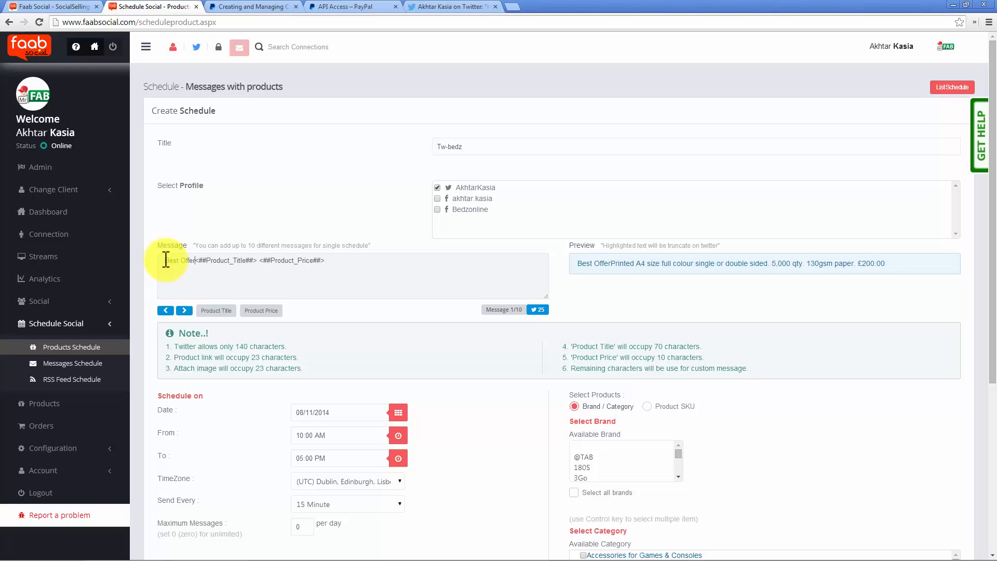
pyautogui.click(261, 259)
pyautogui.write('only')
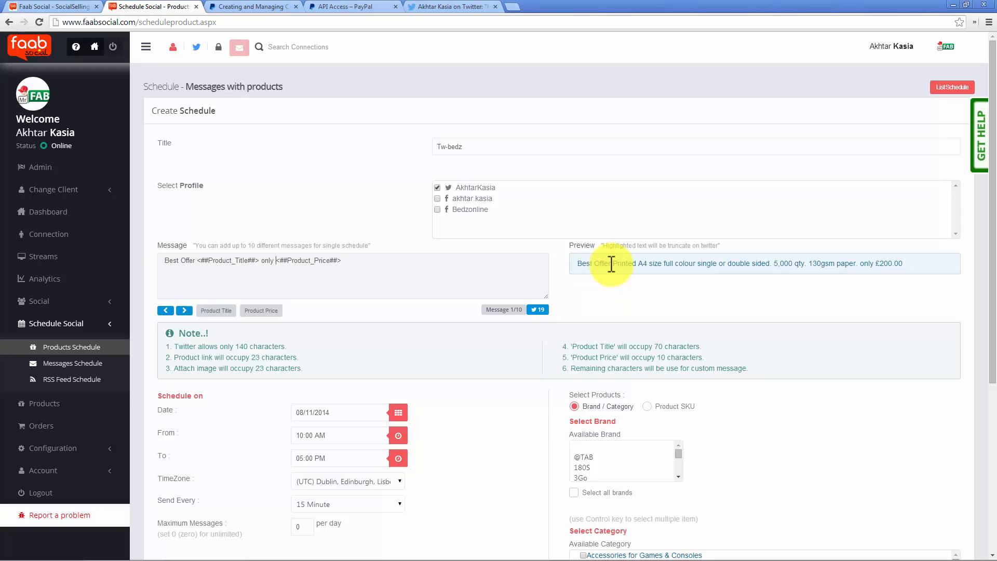
pyautogui.moveTo(612, 264); pyautogui.dragTo(576, 264)
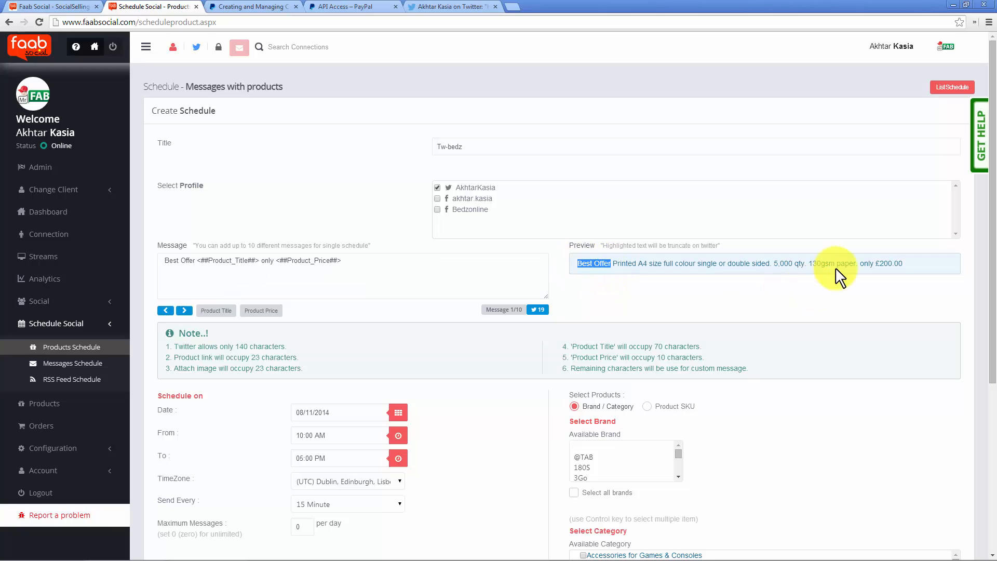
pyautogui.moveTo(860, 263); pyautogui.dragTo(866, 263)
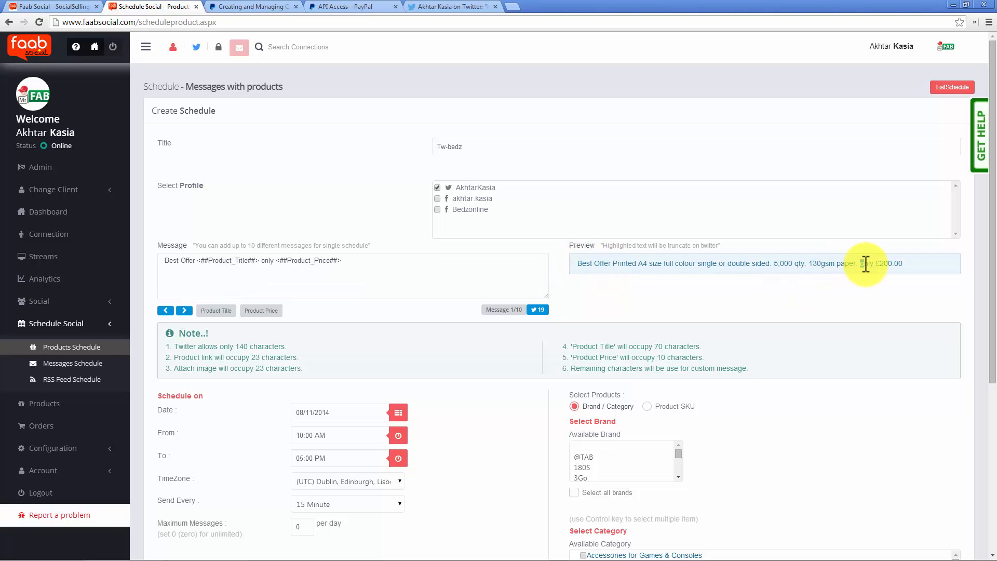
# Add message 2: 'You wont find it cheaper <Product Title> only <Product Price>'
pyautogui.click(184, 311)
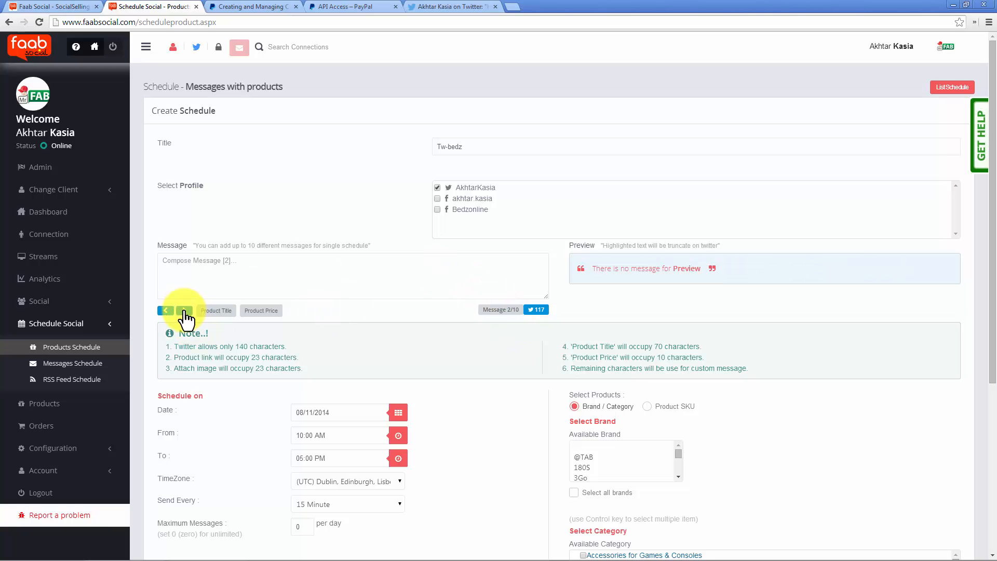
pyautogui.click(234, 311)
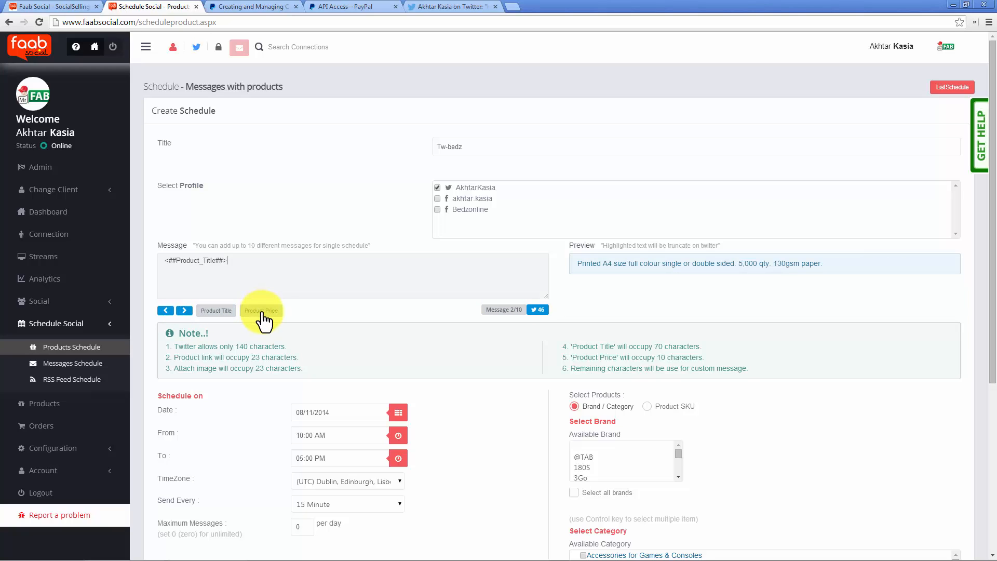
pyautogui.click(260, 310)
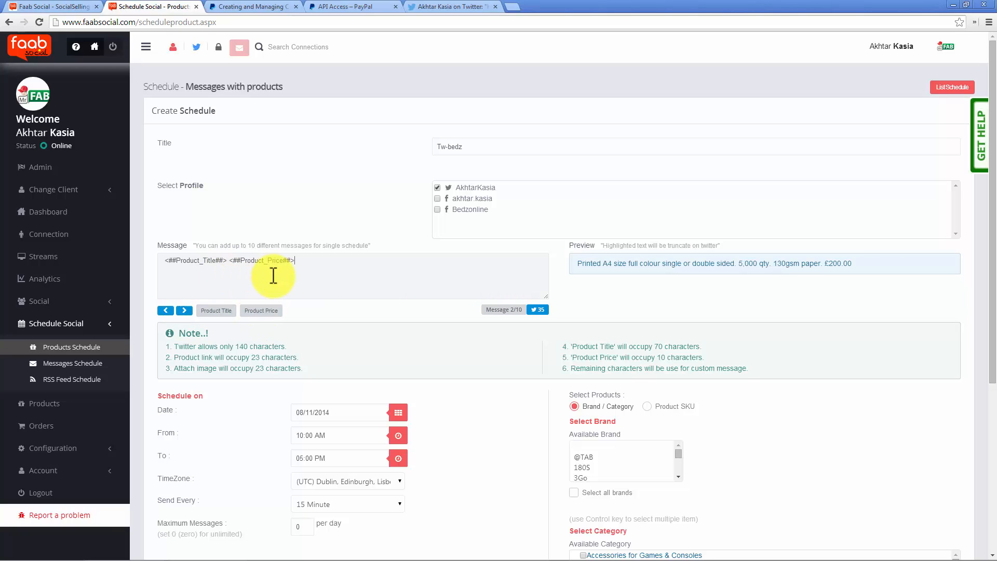
pyautogui.click(165, 259)
pyautogui.write('You wont ')
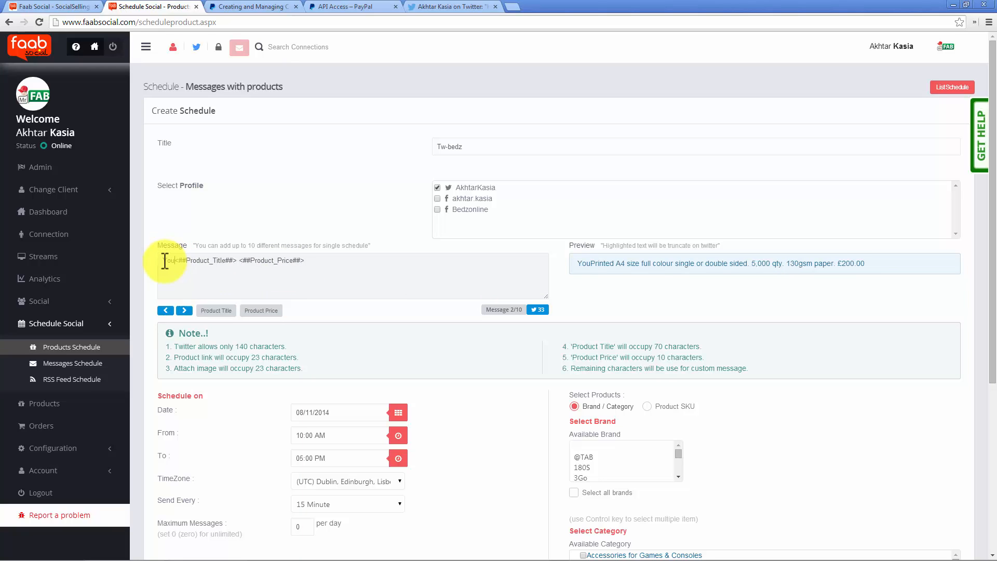
pyautogui.write('find it cheap')
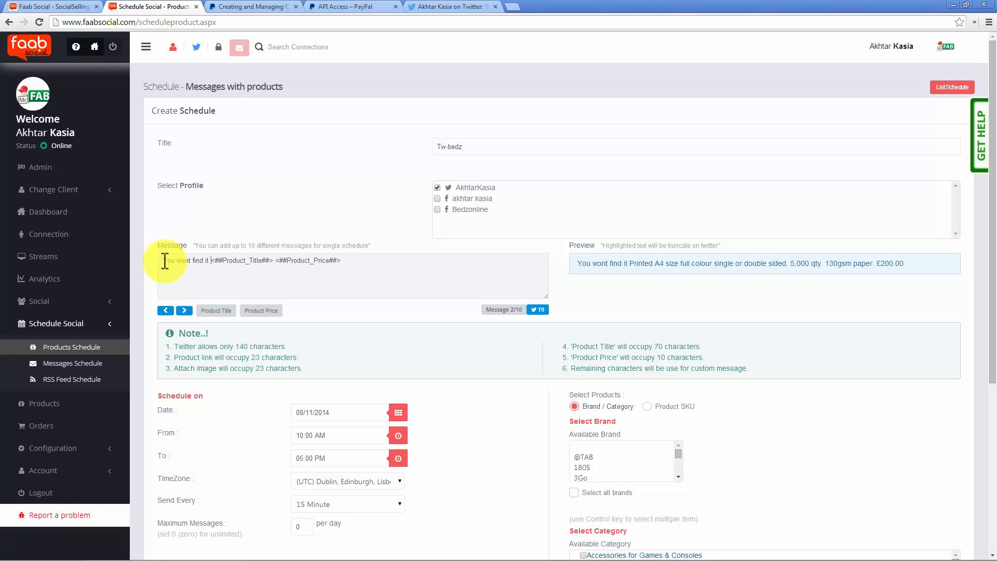
pyautogui.write('er')
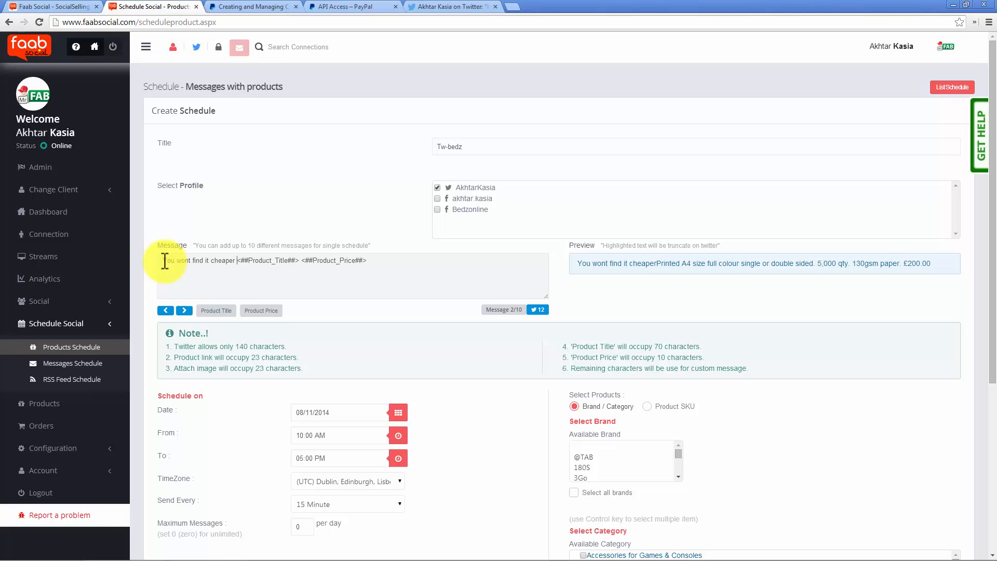
pyautogui.click(302, 259)
pyautogui.write('only')
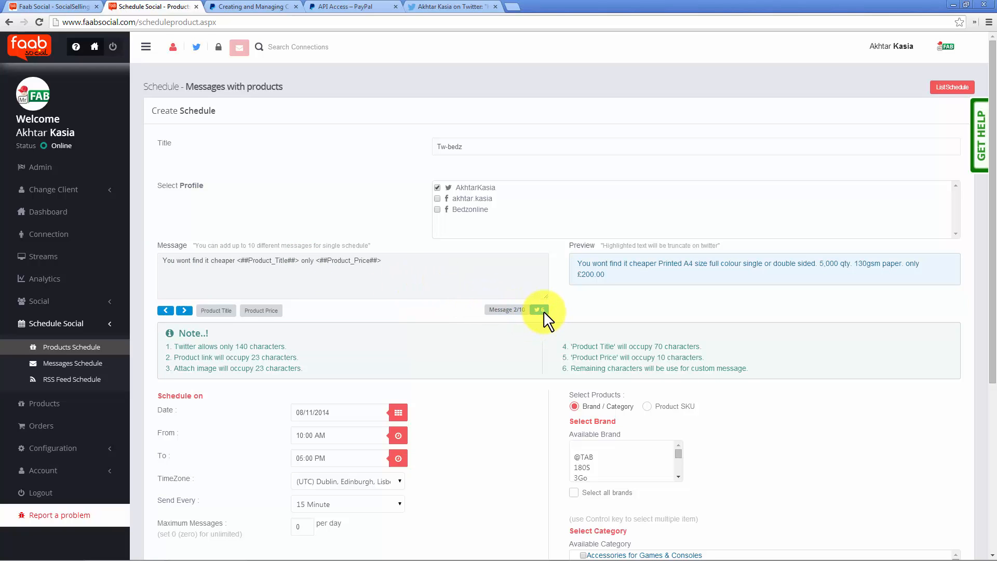
# Add message 3 containing the Product Price placeholder followed by Product Title
pyautogui.click(185, 310)
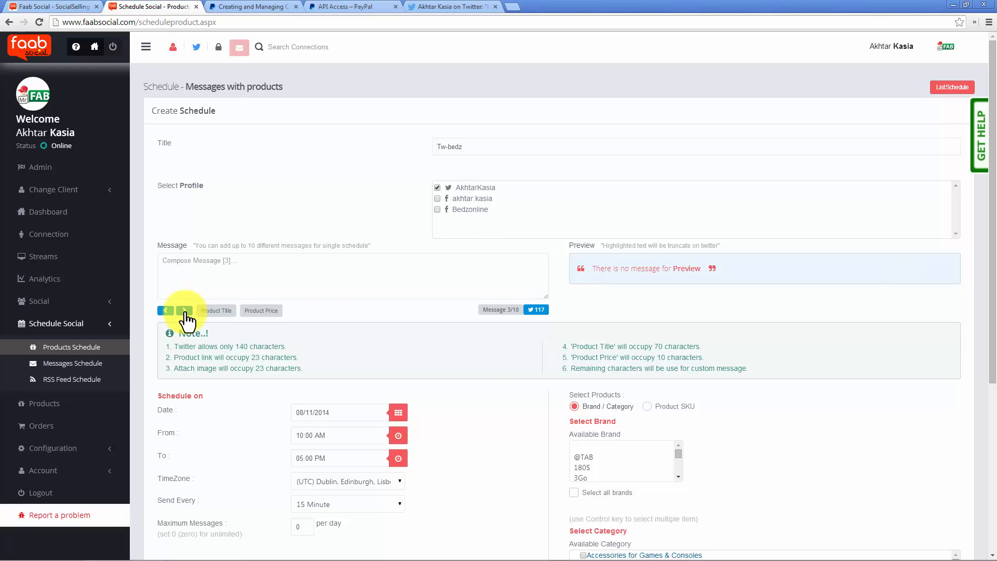
pyautogui.click(273, 311)
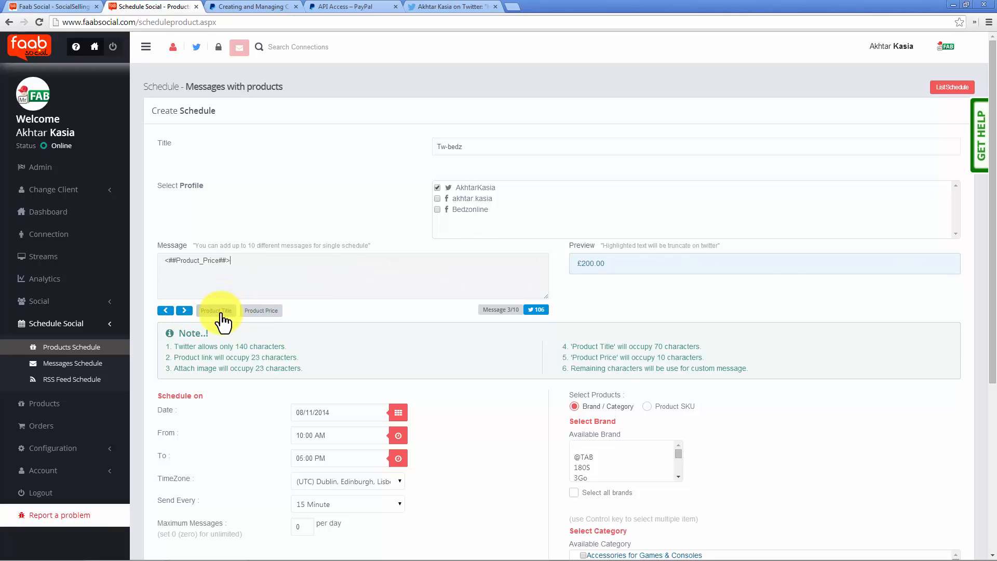
pyautogui.click(220, 312)
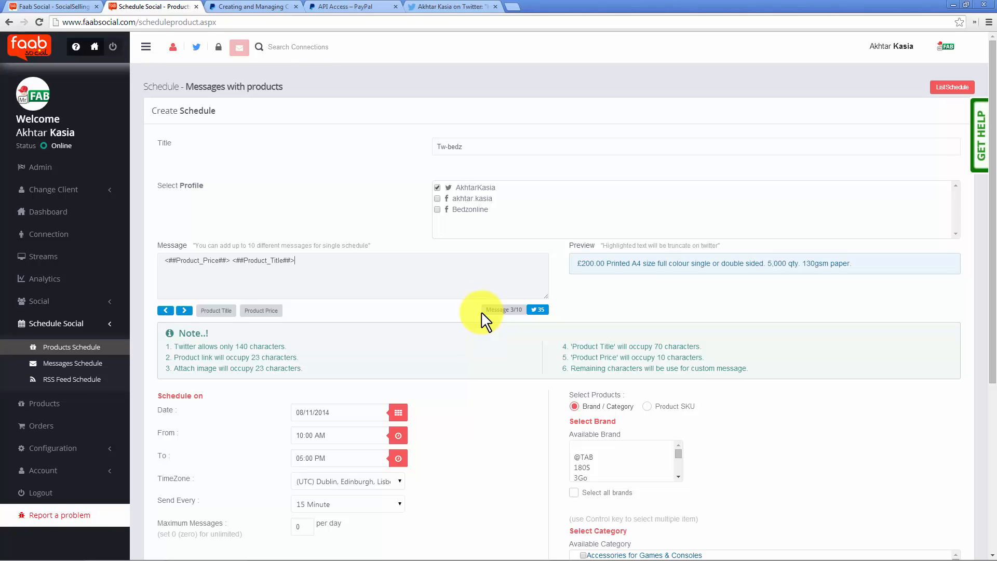
# Choose 2 Hour in the Send Every dropdown
pyautogui.scroll(-3, 455, 367)
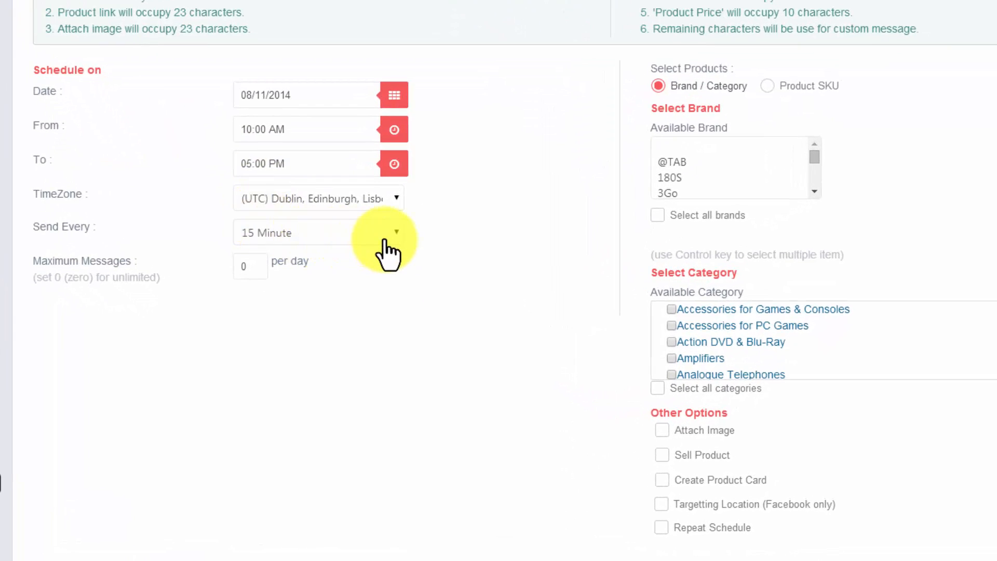
pyautogui.click(389, 249)
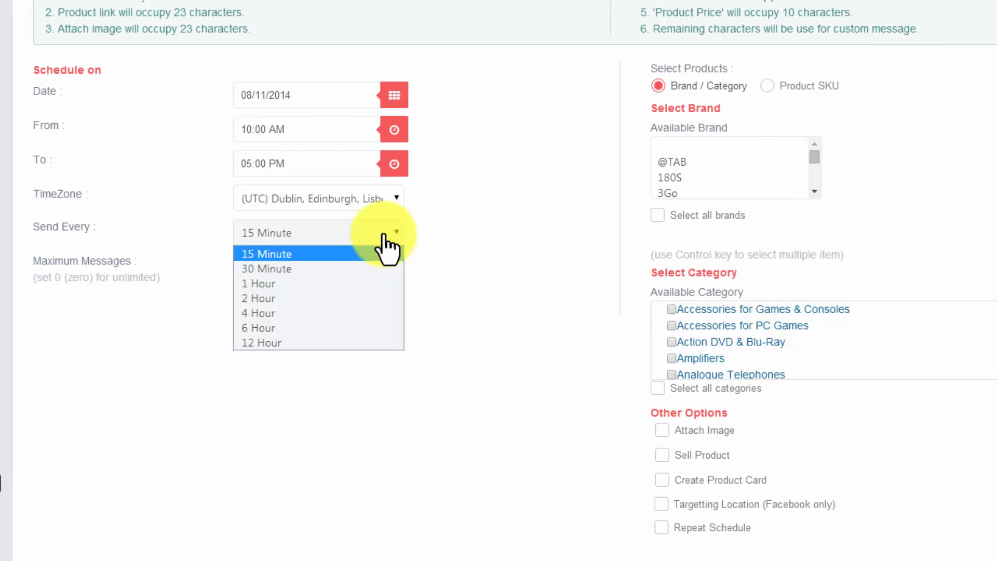
pyautogui.click(295, 298)
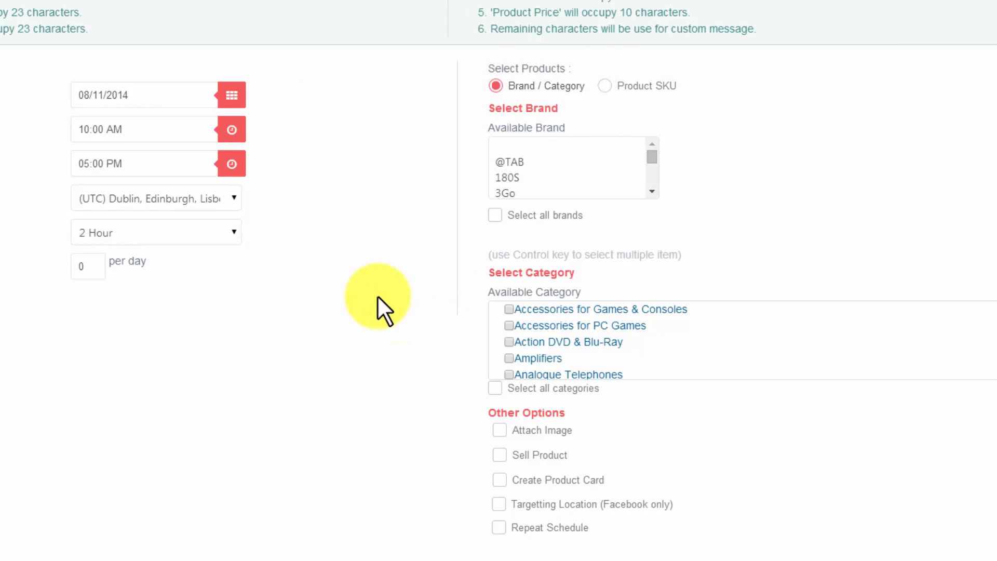
pyautogui.scroll(-3, 378, 296)
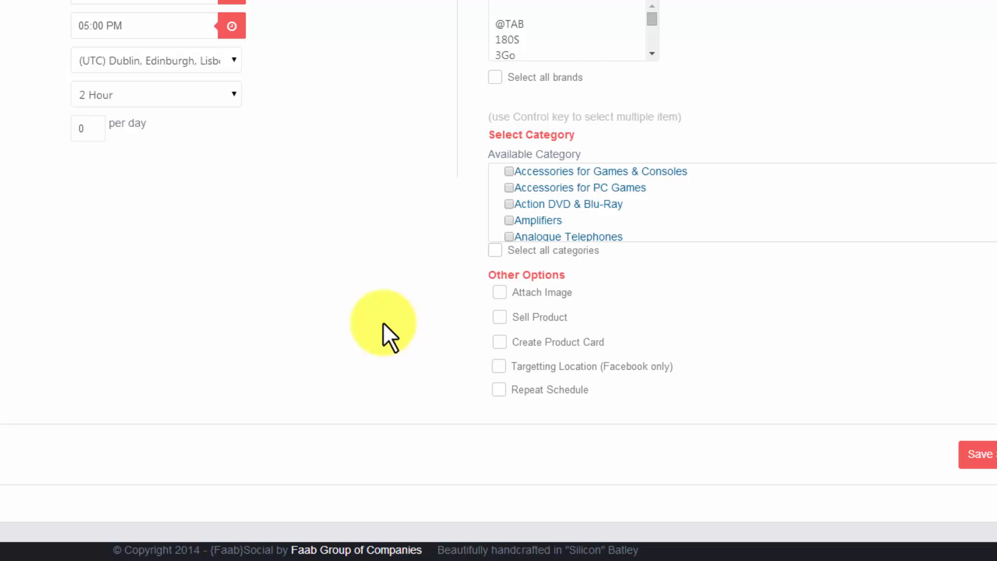
pyautogui.click(499, 318)
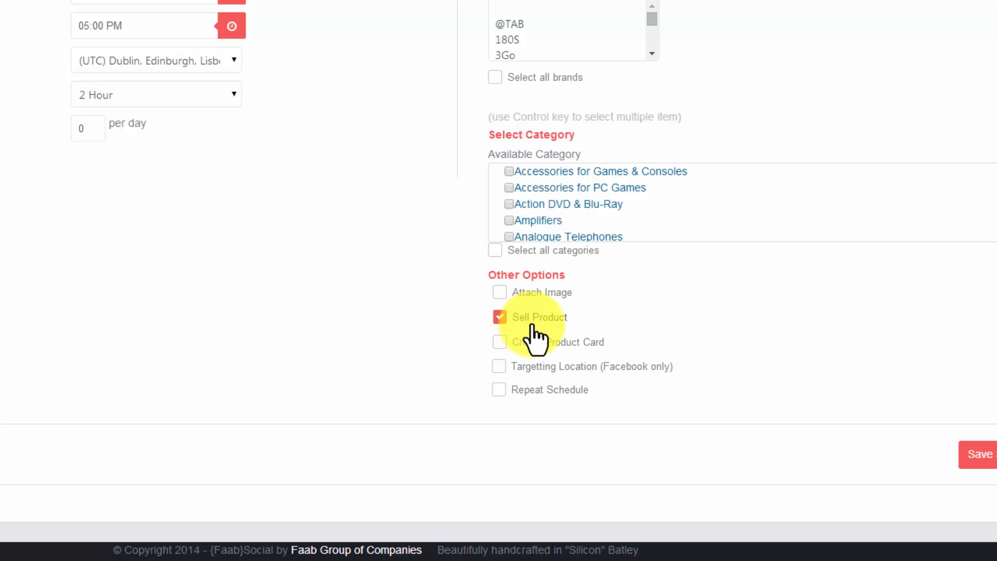
pyautogui.click(543, 342)
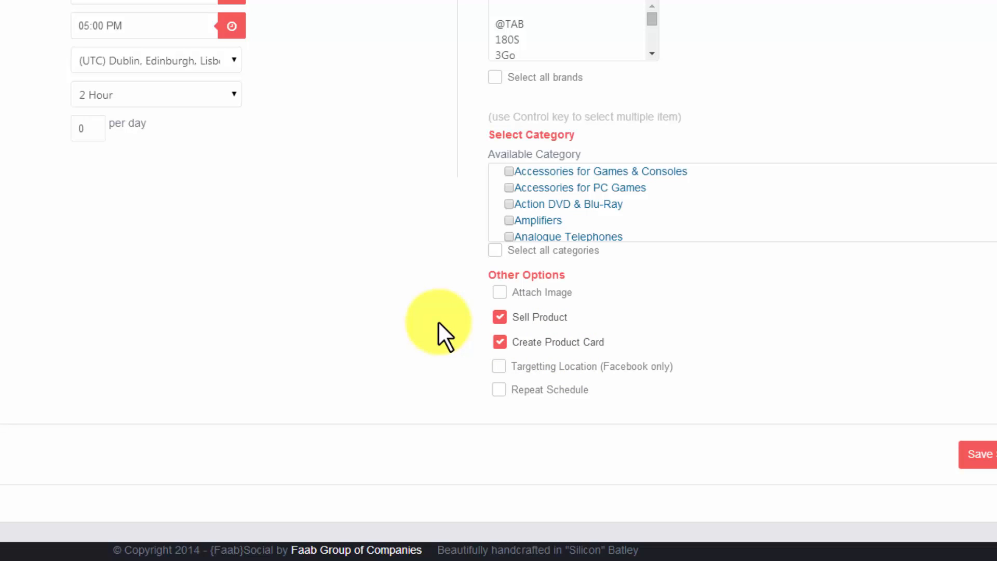
pyautogui.click(500, 341)
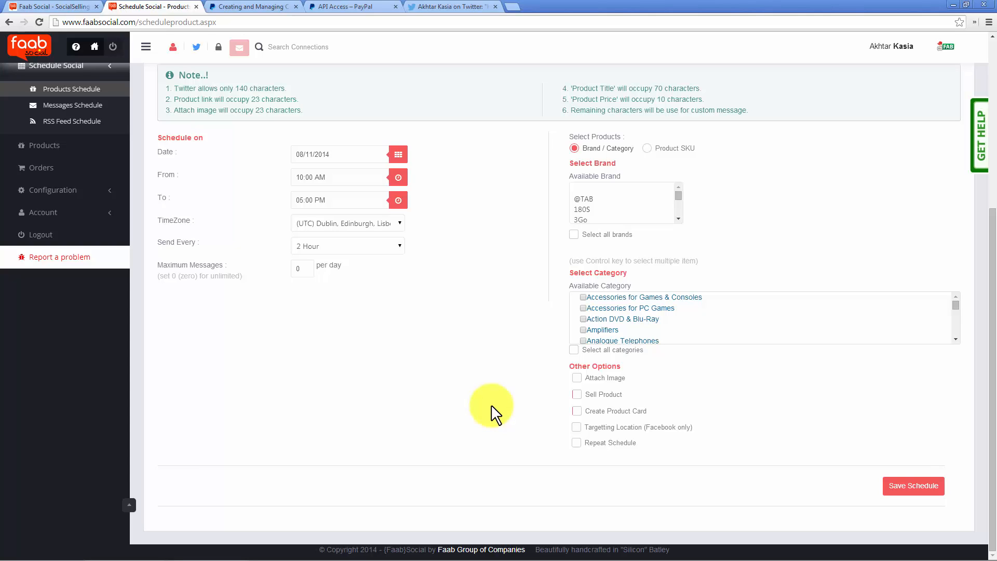
# Enable Repeat Schedule with Every 1 Days and End Never, then save Tw-bedz
pyautogui.click(576, 443)
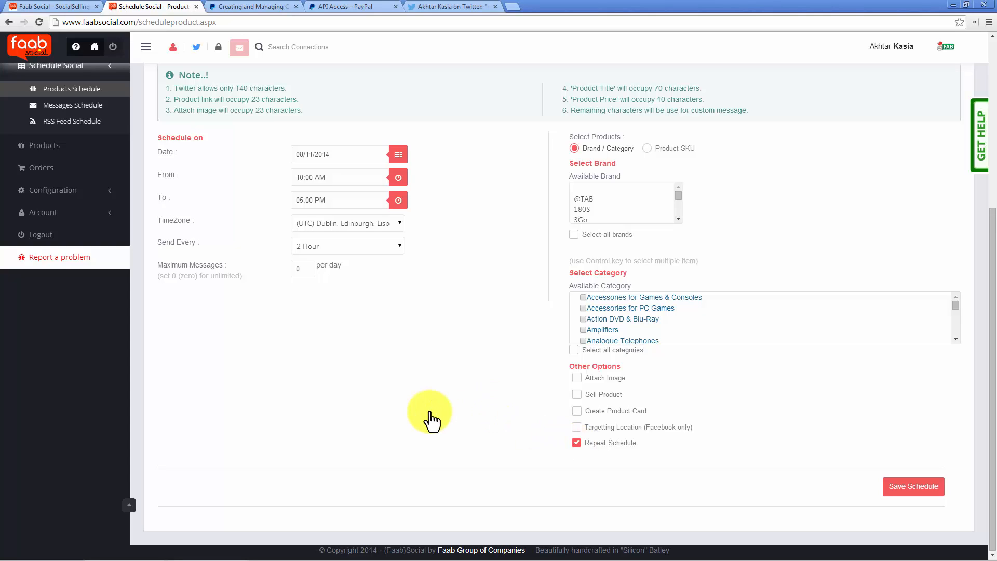
pyautogui.scroll(-2, 431, 420)
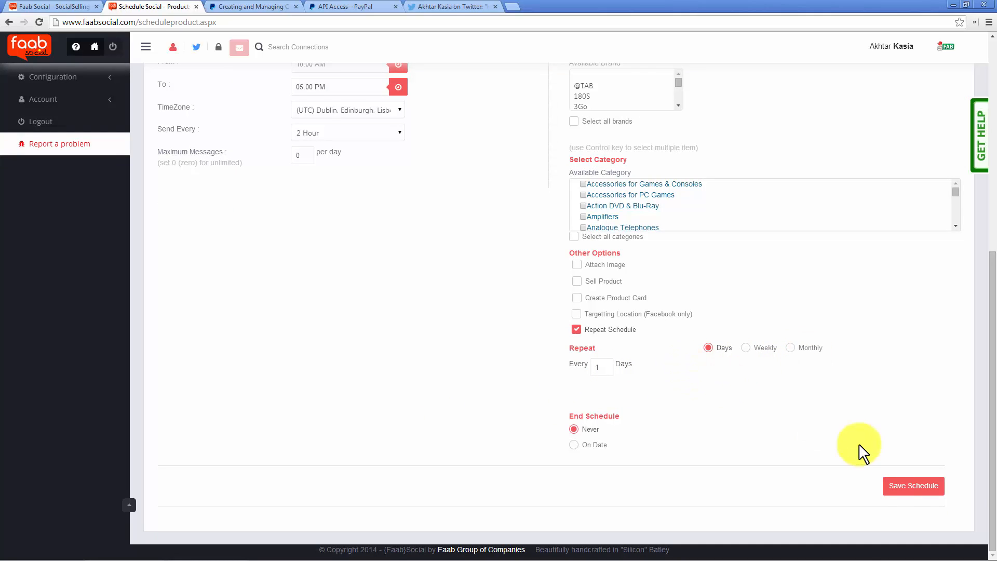
pyautogui.click(910, 485)
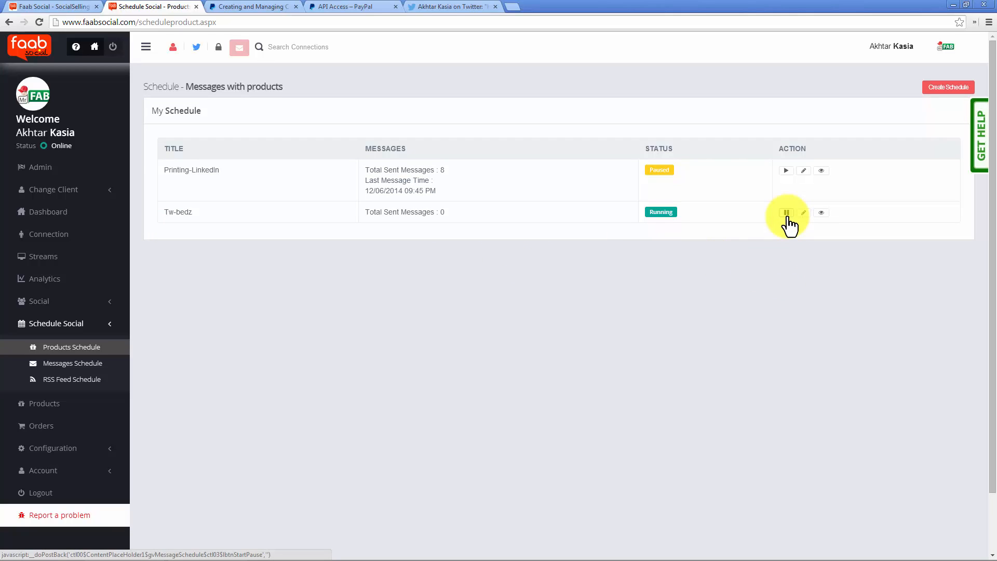
pyautogui.click(826, 215)
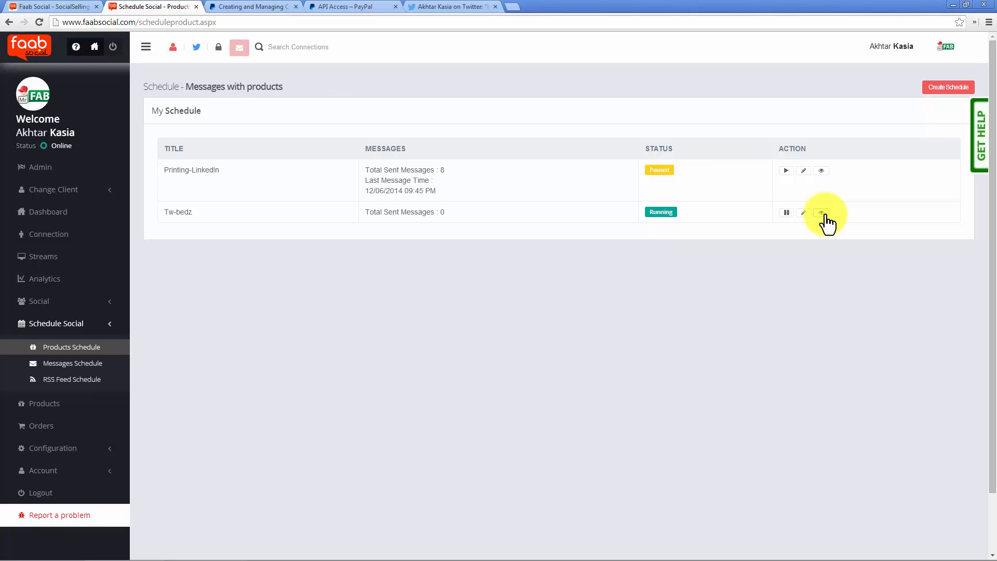